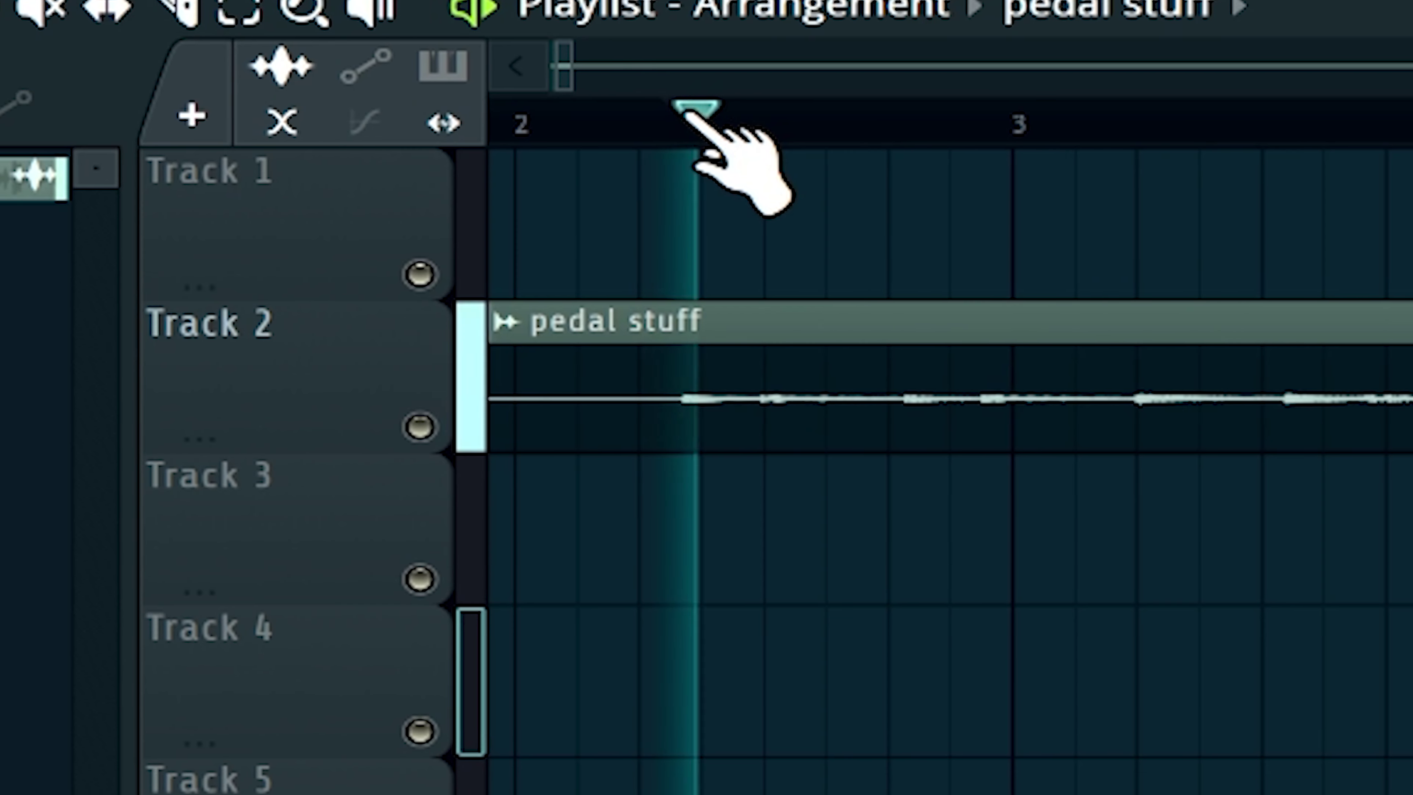
# Add an FPC drum machine channel and load its Empty preset.
pyautogui.press('space')
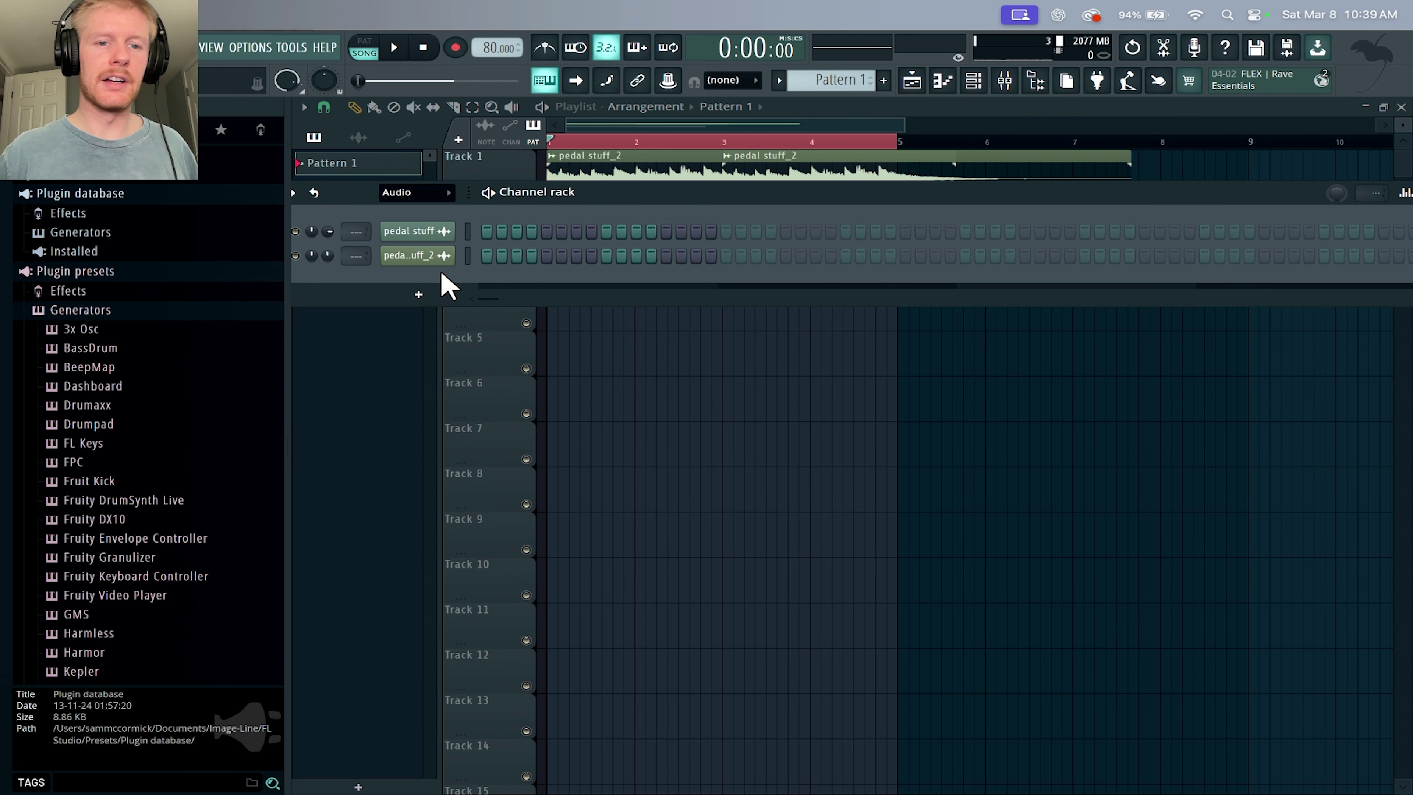
pyautogui.click(433, 288)
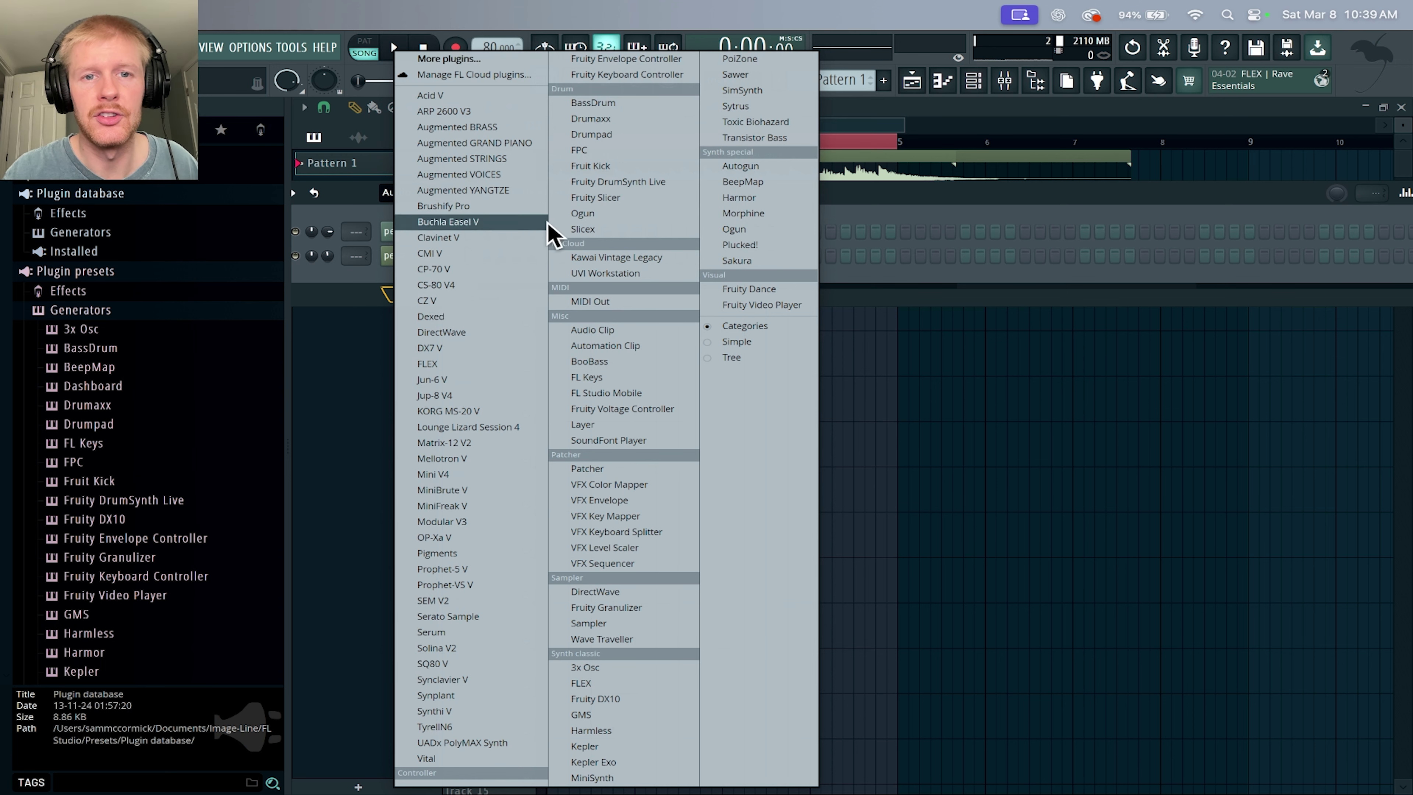
pyautogui.click(595, 149)
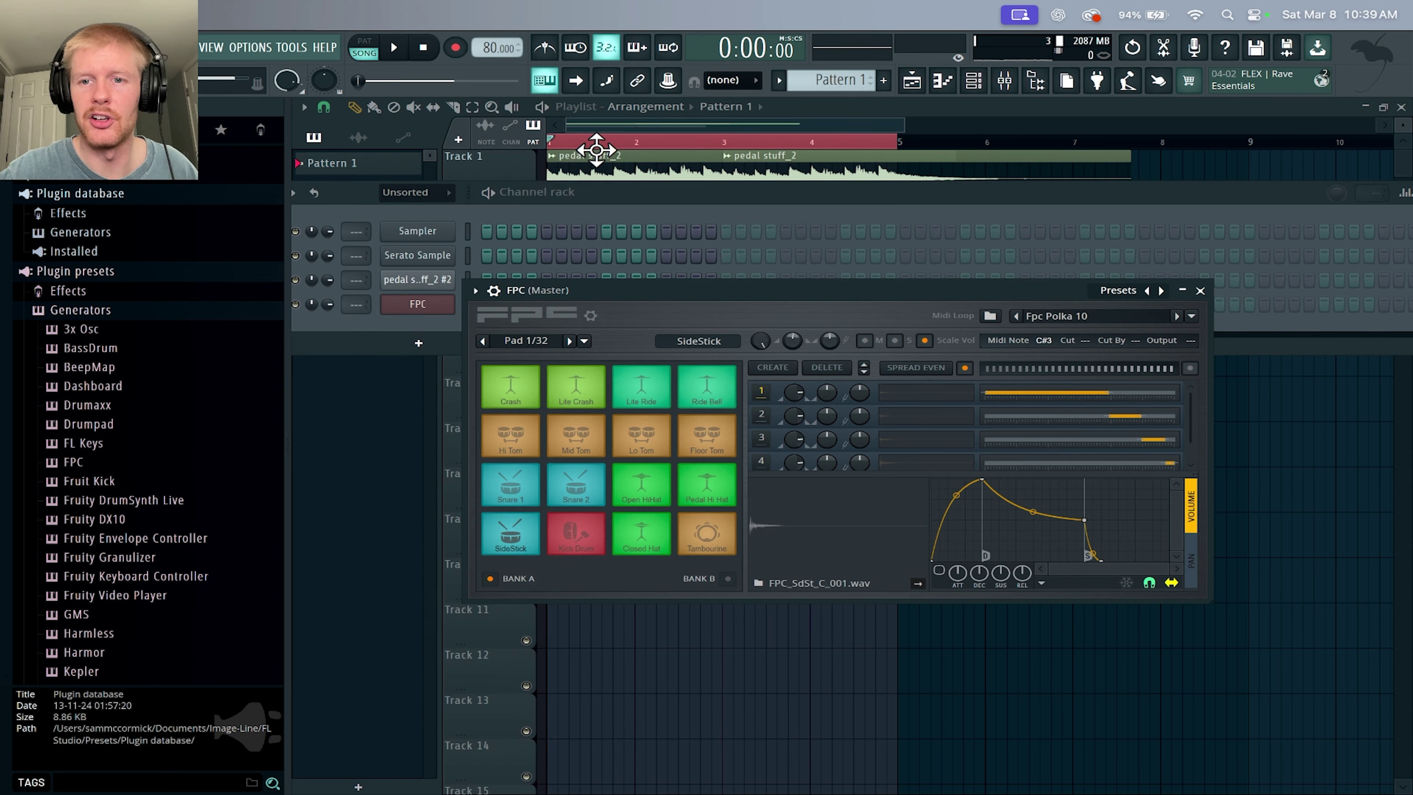
pyautogui.click(1121, 291)
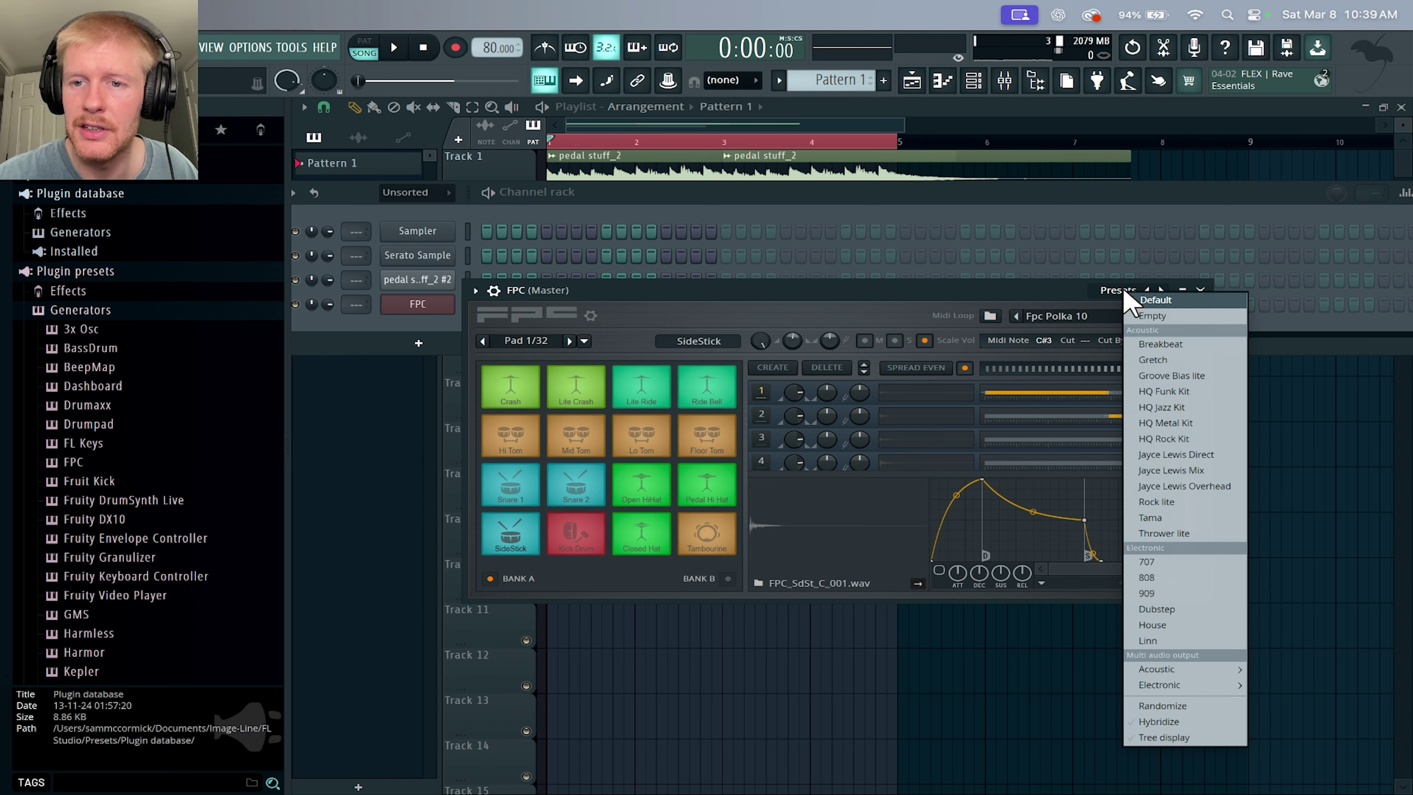
pyautogui.click(1233, 315)
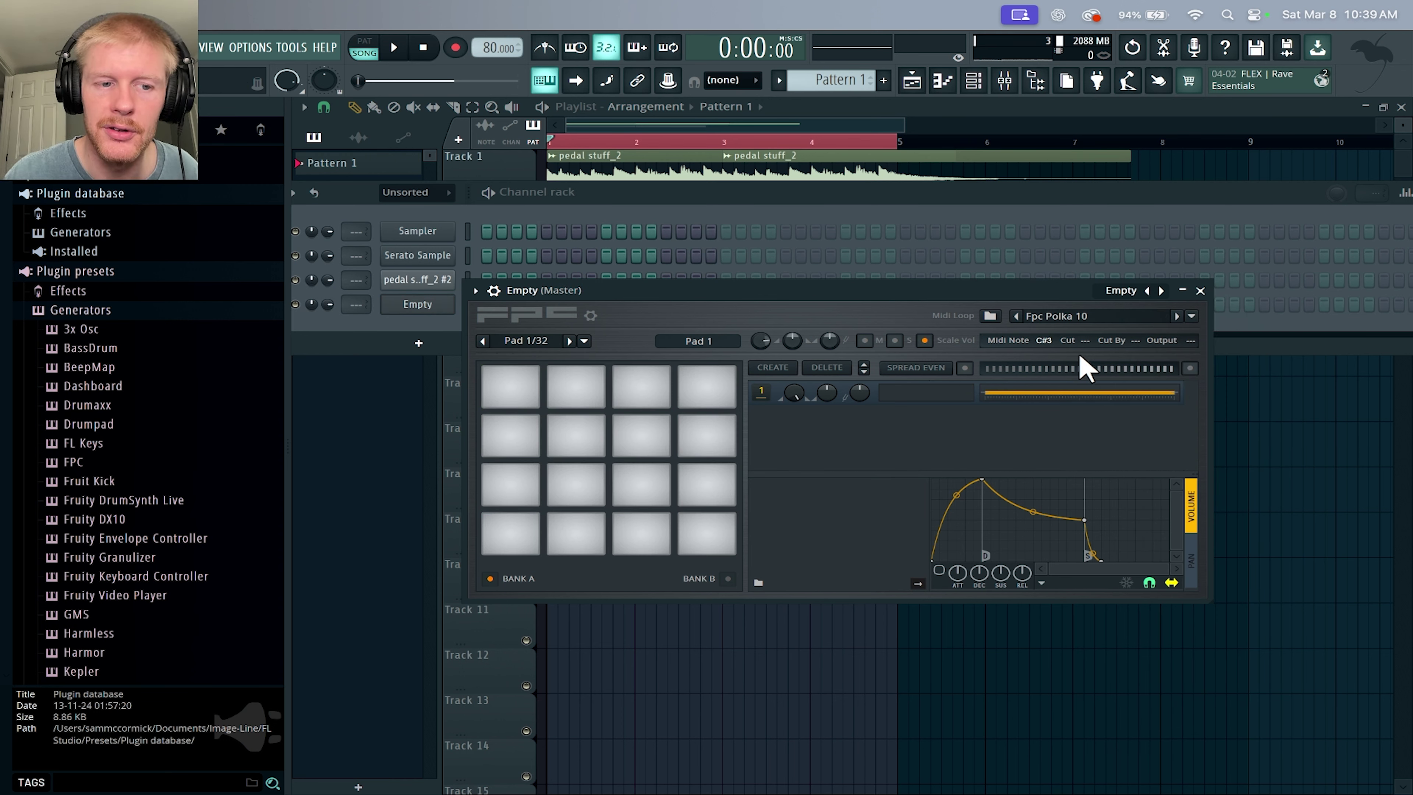
# Browse the kick samples while the loop plays and load Kick DM - Analog onto FPC's first pad.
pyautogui.click(75, 271)
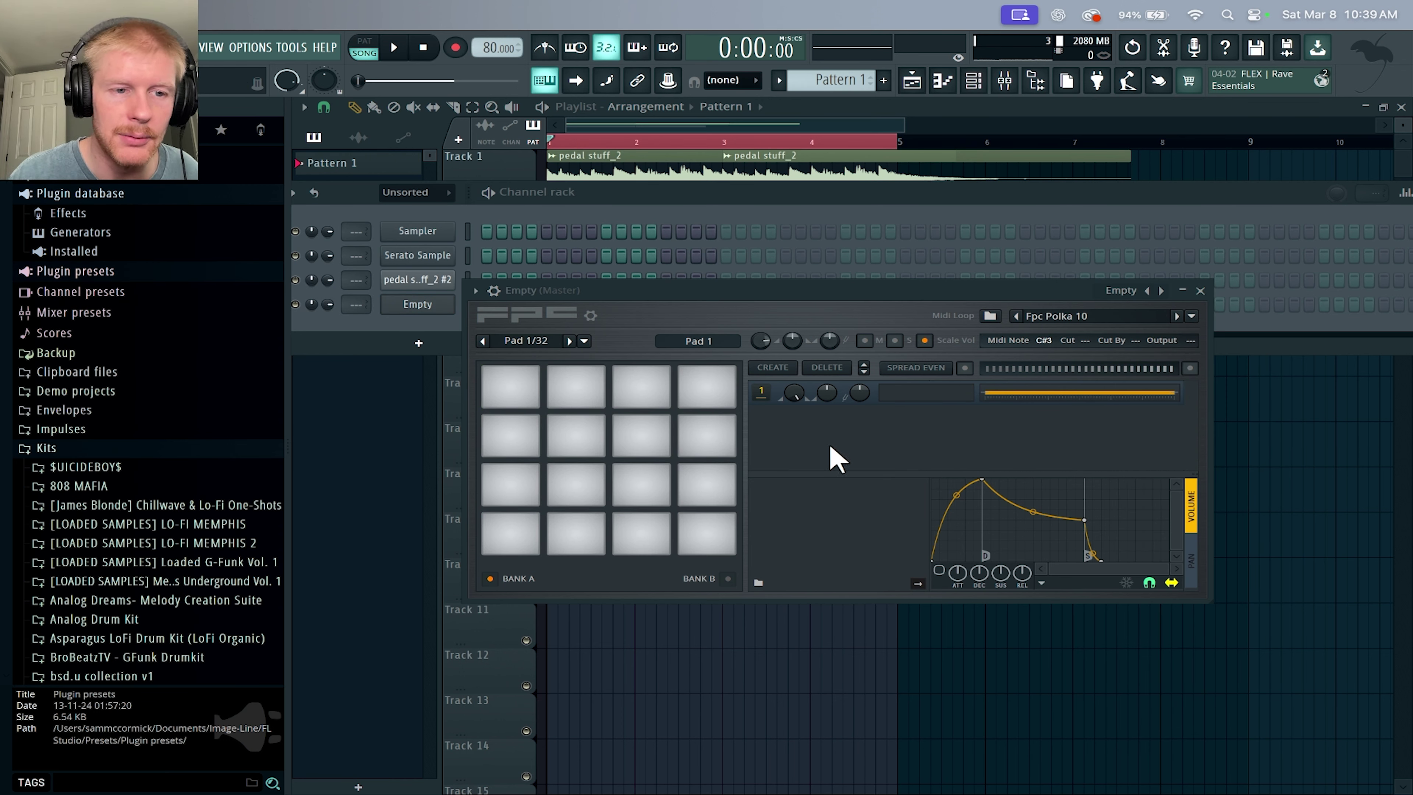
pyautogui.scroll(-10, 174, 390)
pyautogui.click(180, 329)
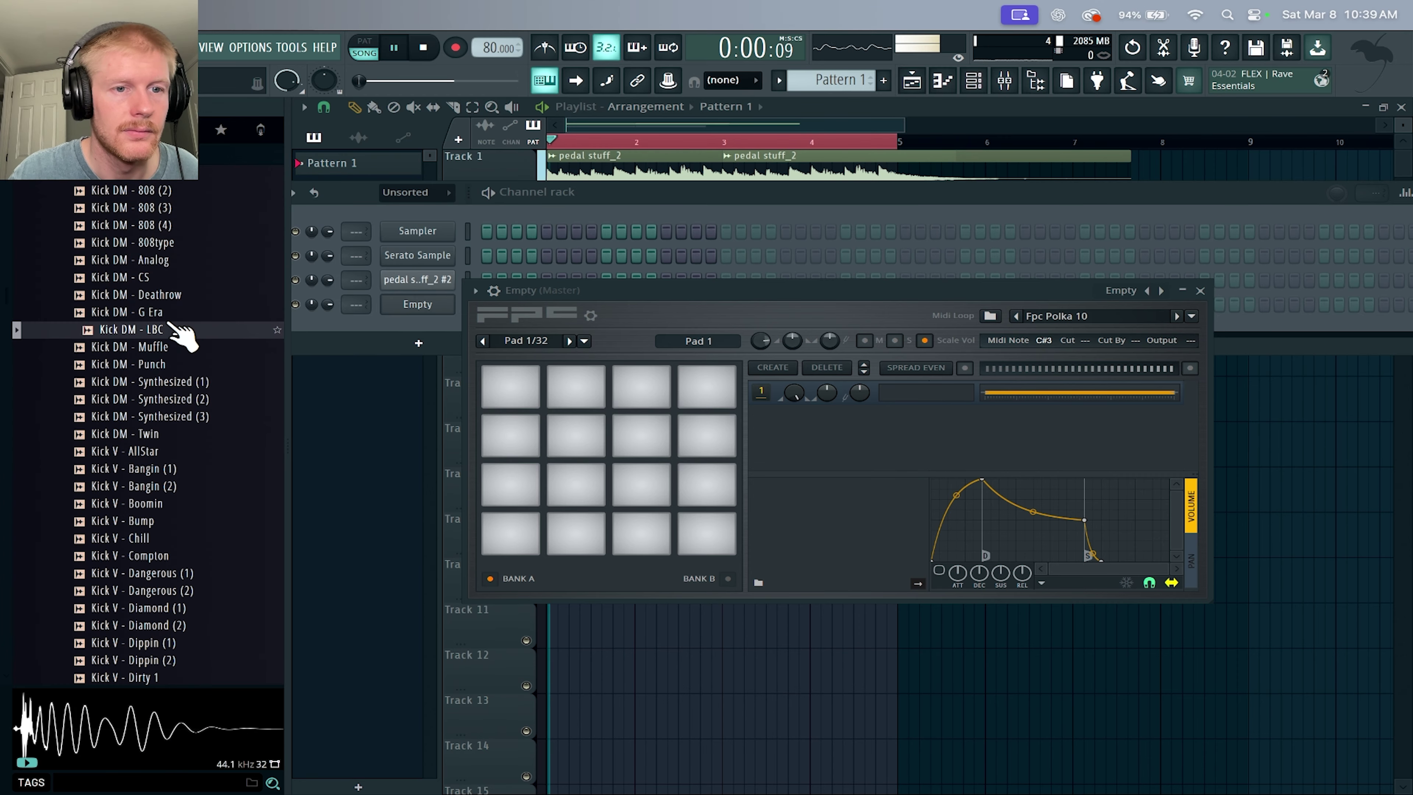
pyautogui.click(165, 266)
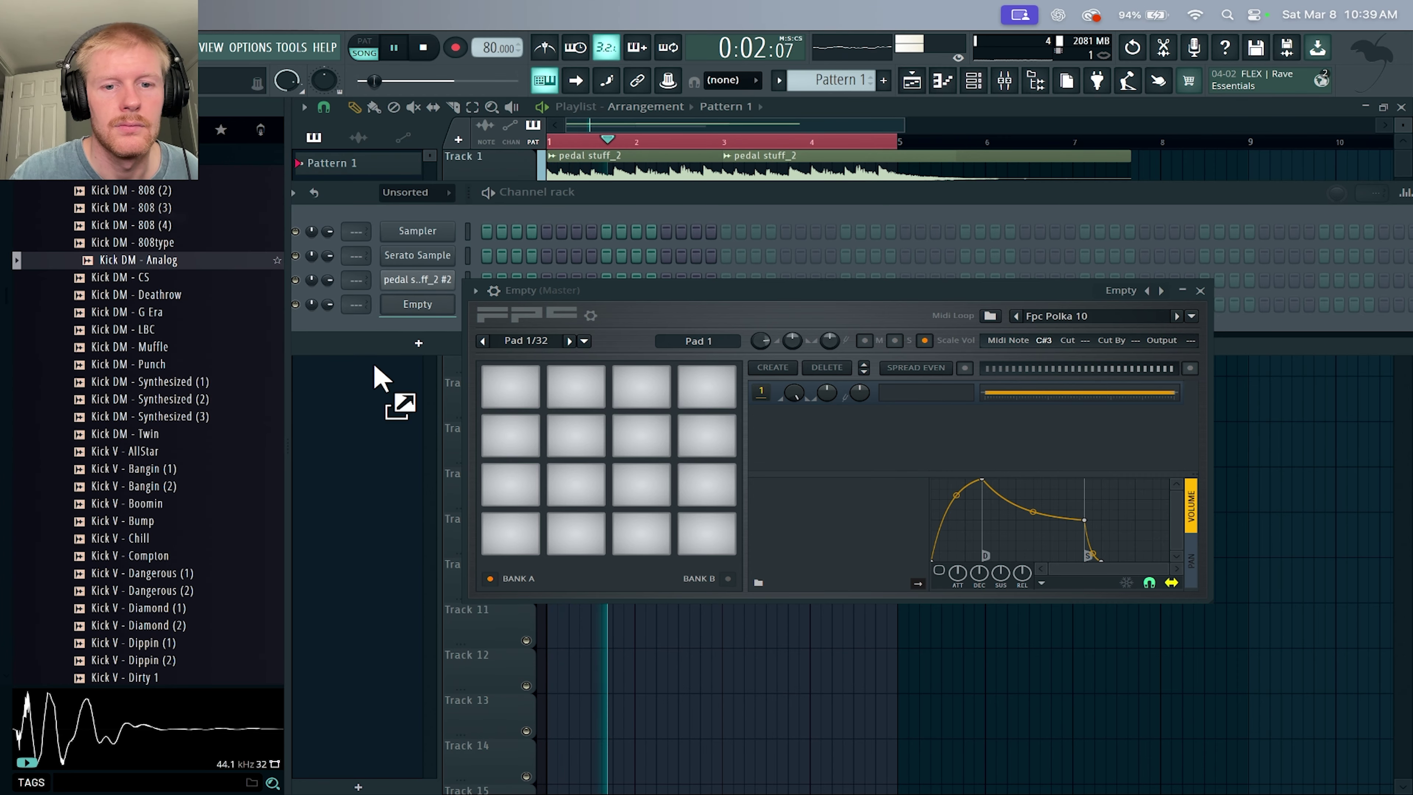
pyautogui.moveTo(381, 379); pyautogui.dragTo(511, 534)
# Load the Hat DM - Acou CH sample onto FPC's second pad.
pyautogui.scroll(15, 116, 457)
pyautogui.click(119, 523)
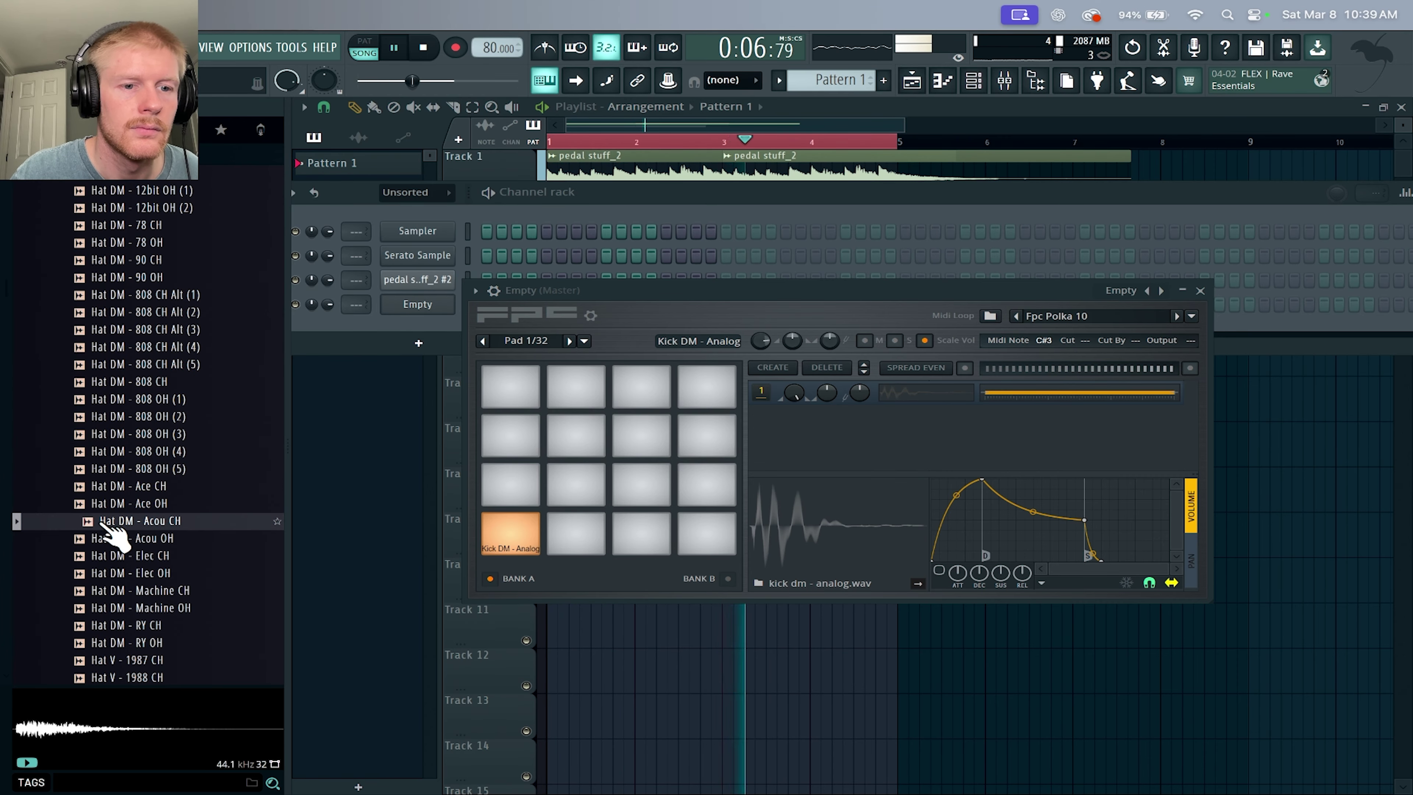
pyautogui.moveTo(111, 532); pyautogui.dragTo(576, 533)
# Audition the Ketamine, Jungle and ILoveThis snares over the loop and load ILoveThis Snare onto FPC's third pad.
pyautogui.scroll(-15, 139, 446)
pyautogui.click(138, 436)
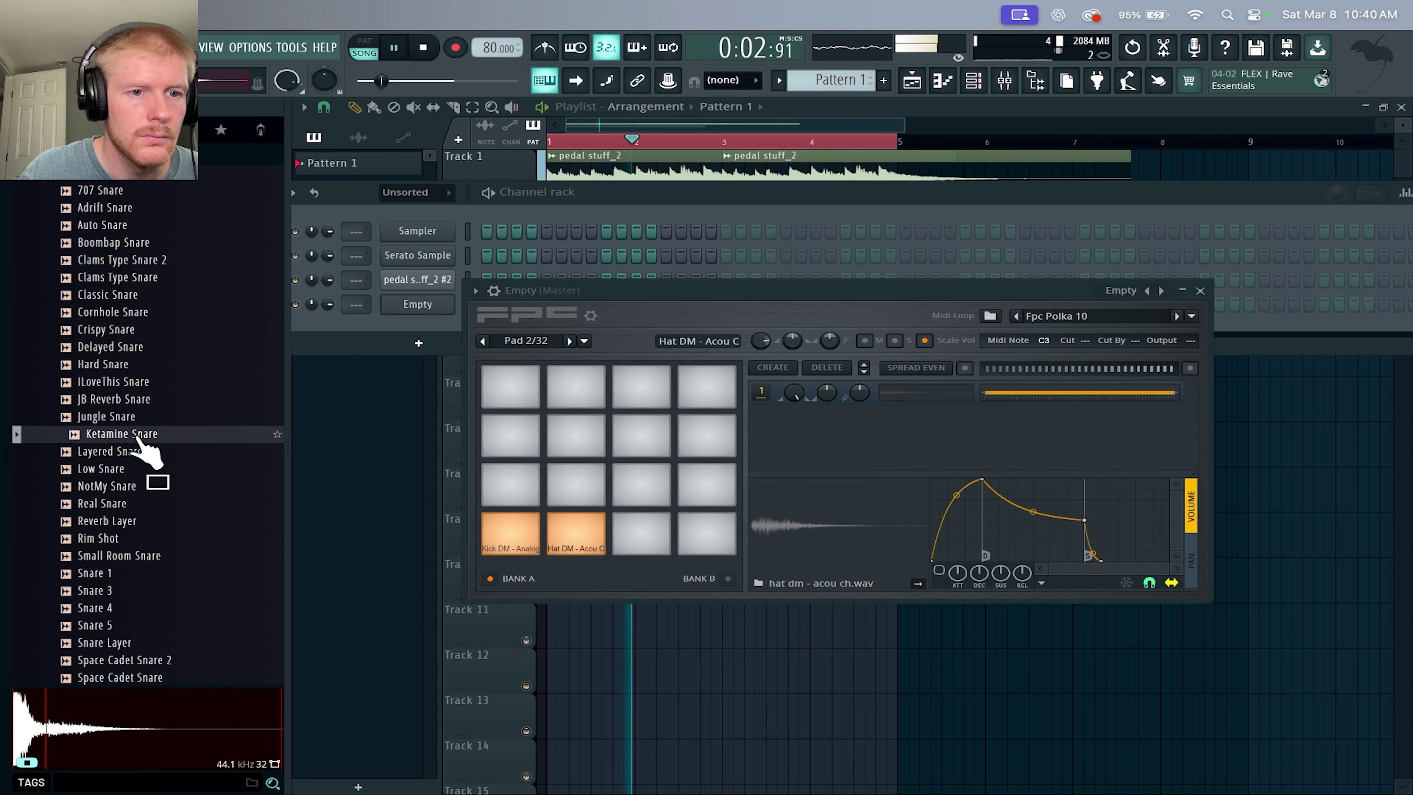
pyautogui.click(137, 417)
pyautogui.click(138, 383)
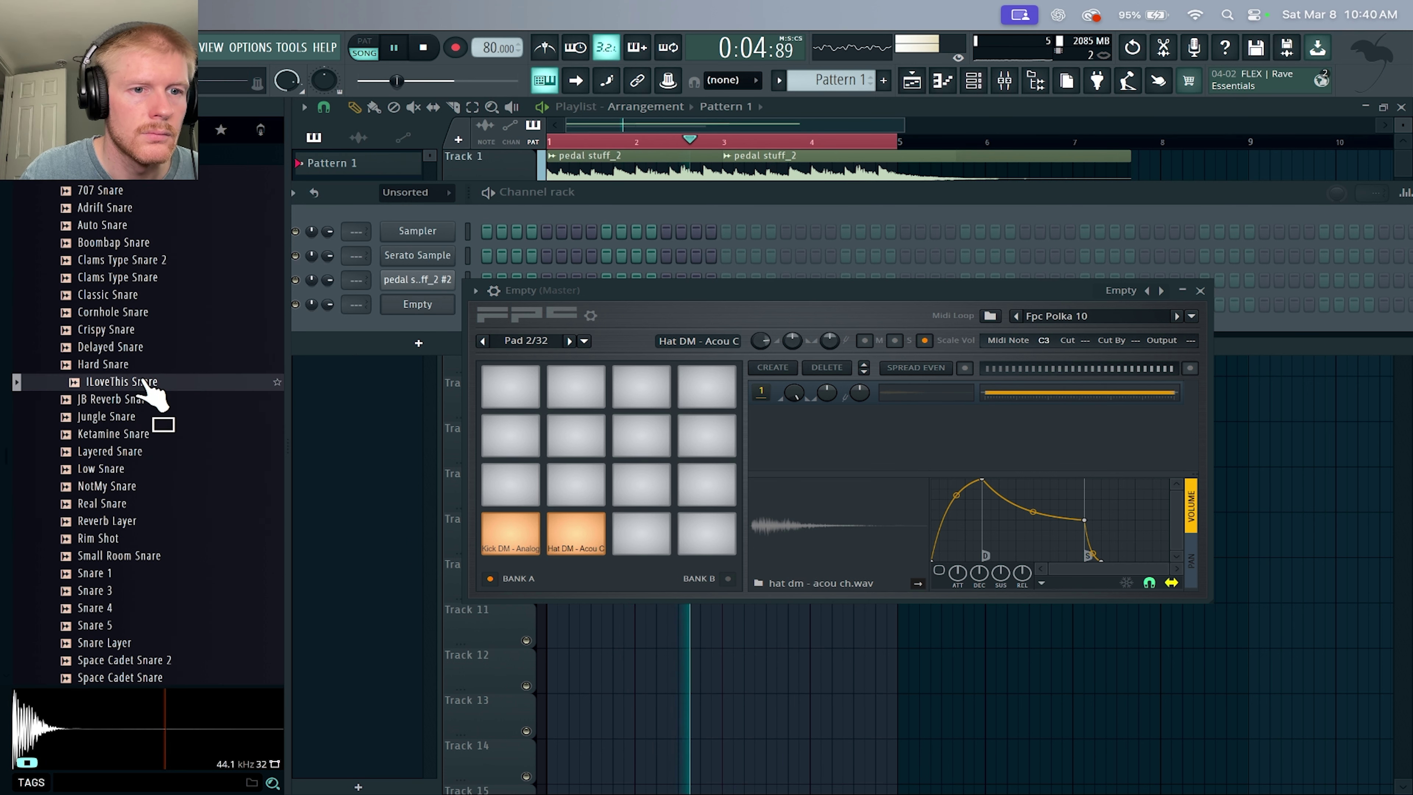
pyautogui.moveTo(147, 393); pyautogui.dragTo(642, 533)
pyautogui.press('space')
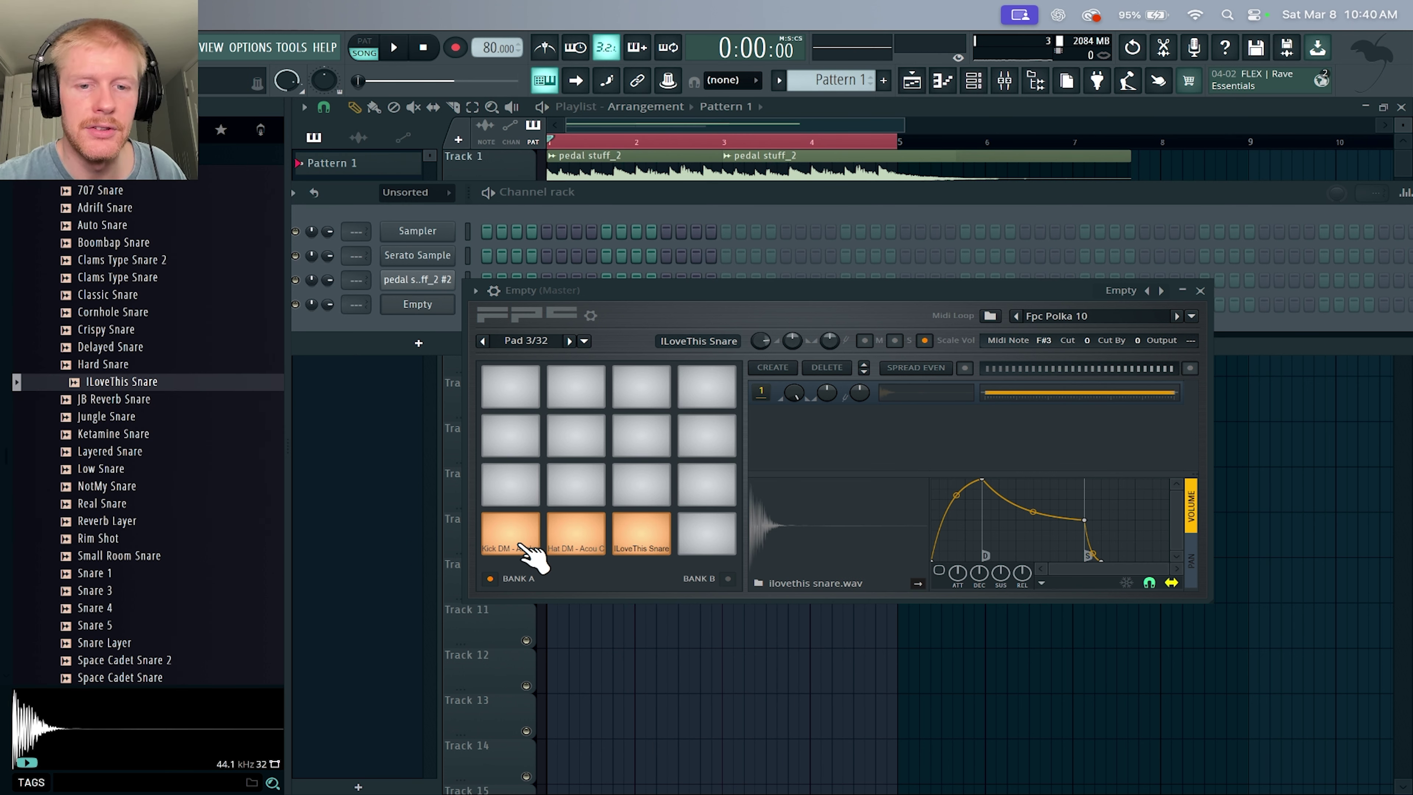
# Audition the kick, hat and snare pads of the FPC kit in turn.
pyautogui.click(523, 542)
pyautogui.click(576, 537)
pyautogui.click(641, 540)
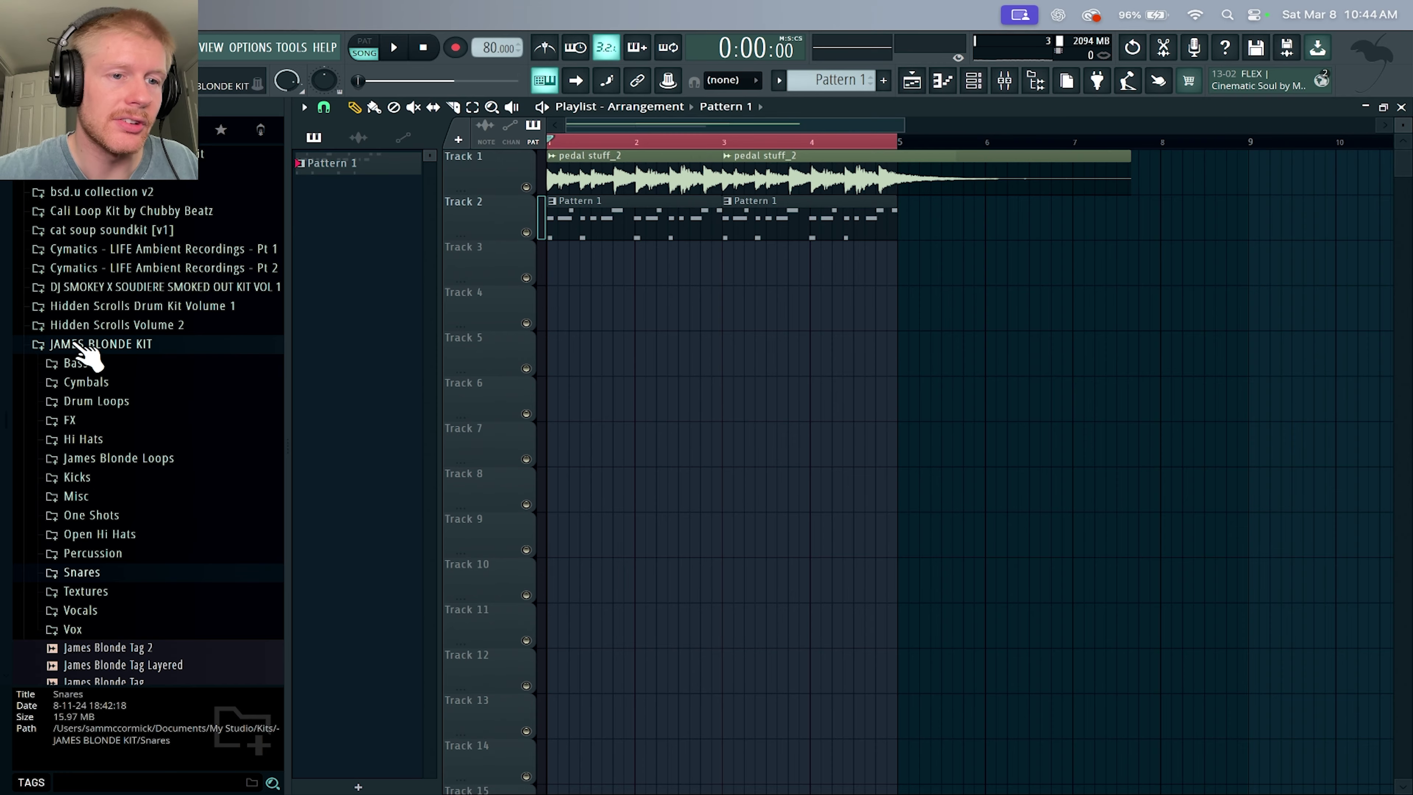
# Collapse the JAMES BLONDE KIT folder and look through the other sample kits.
pyautogui.click(84, 342)
pyautogui.scroll(6, 83, 345)
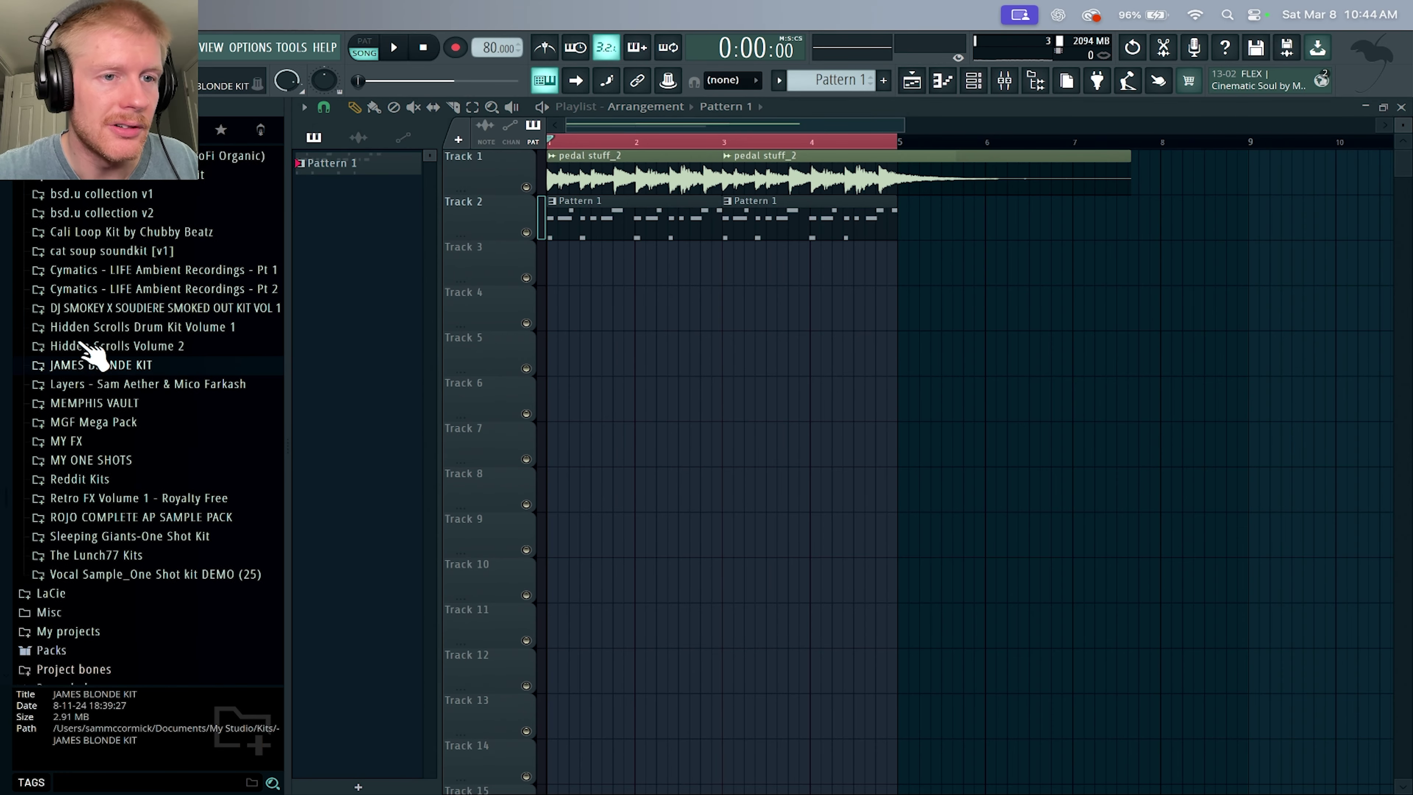
pyautogui.scroll(-2, 84, 345)
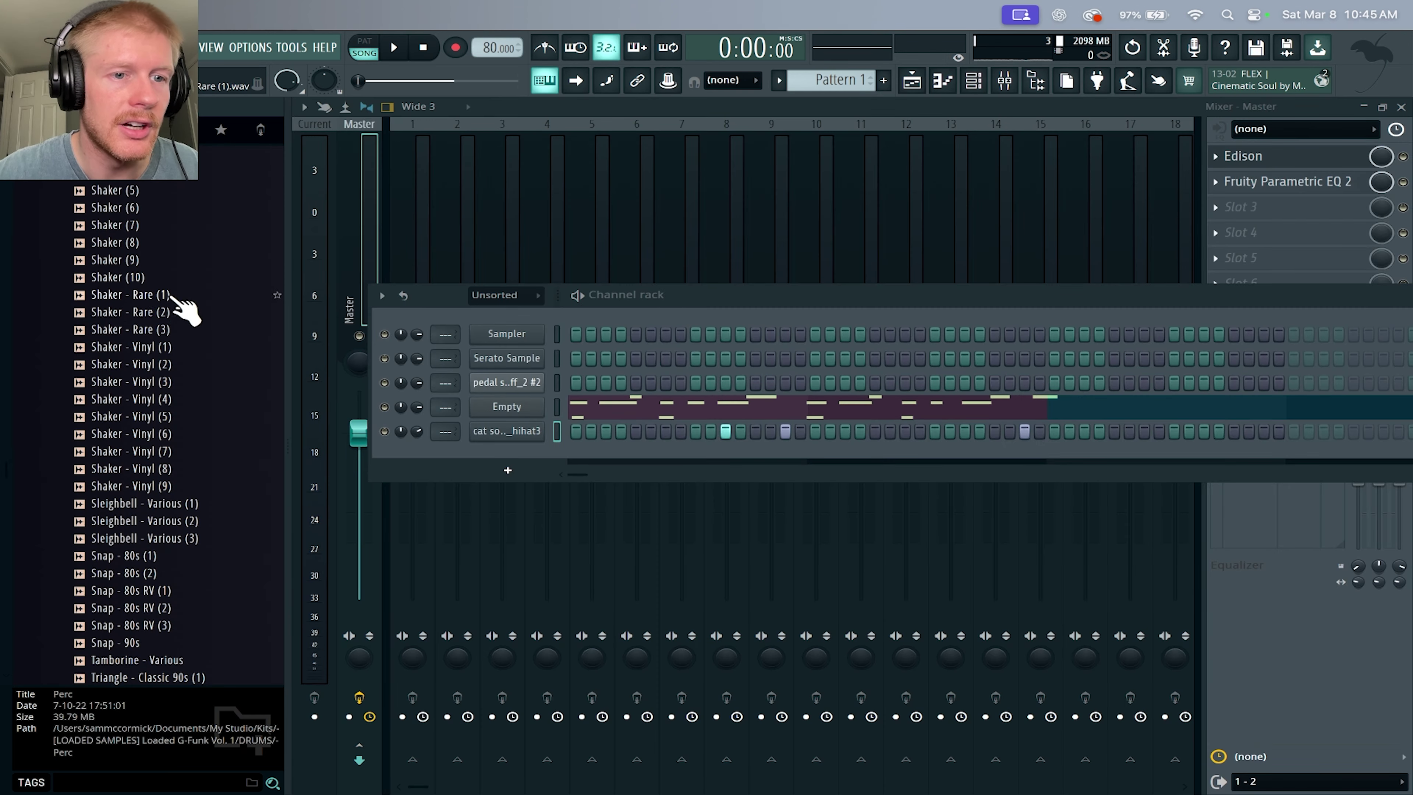
# Add Shaker - Rare (1) as a new channel and fill its pattern on every 4 steps.
pyautogui.click(172, 297)
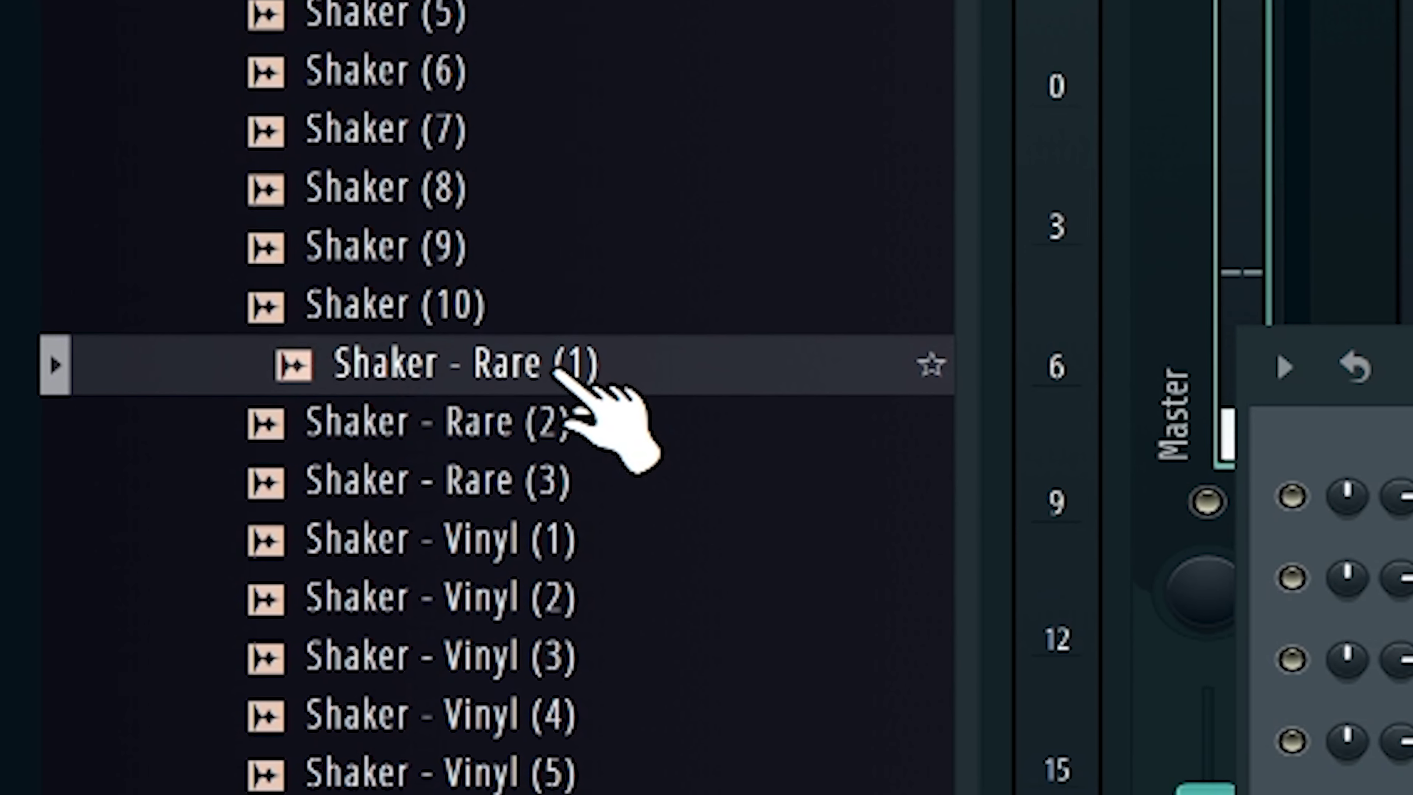
pyautogui.moveTo(177, 299); pyautogui.dragTo(187, 314)
pyautogui.rightClick(542, 450)
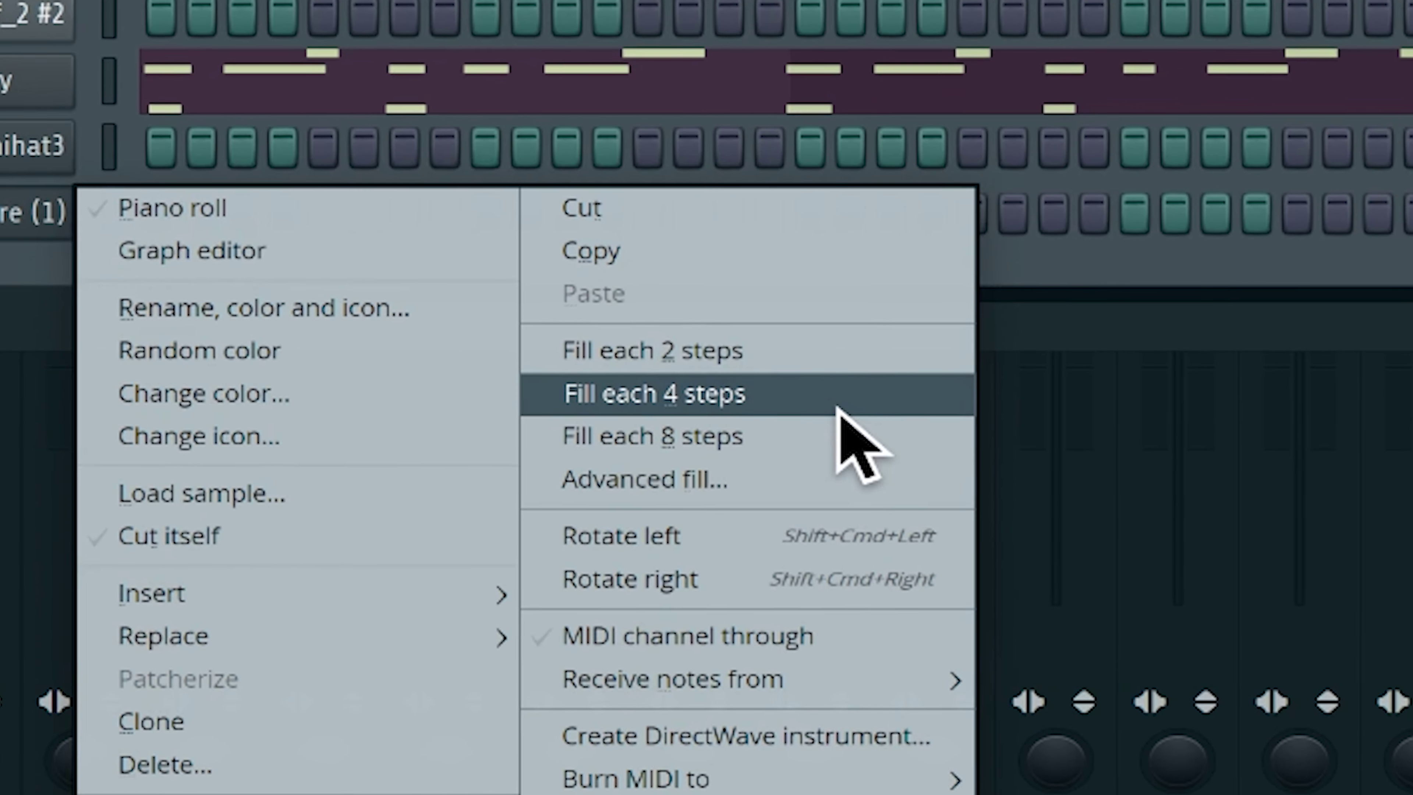
pyautogui.click(838, 410)
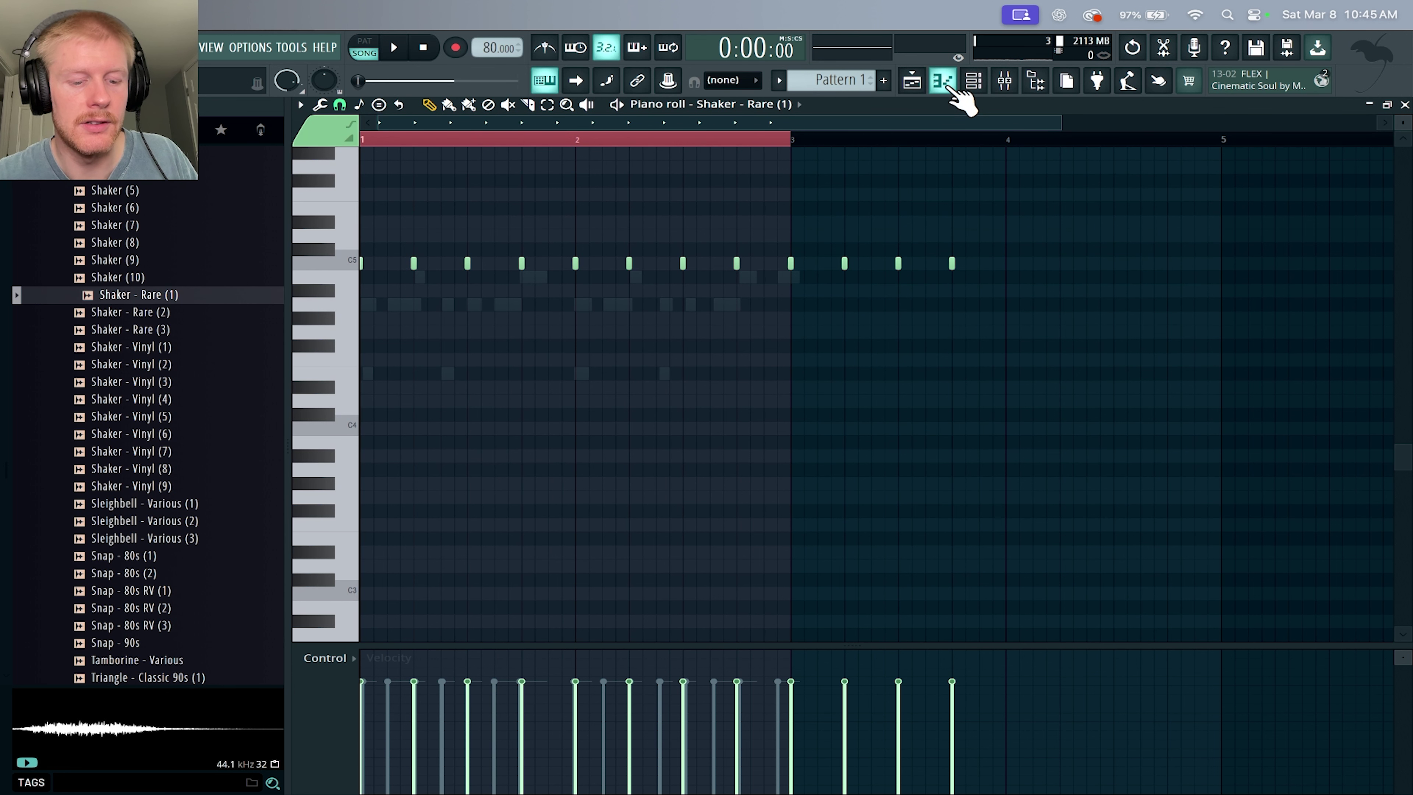
# Duplicate all Shaker - Rare (1) notes halfway between the existing ones, with the copies' velocity at about 31%, and play the result.
pyautogui.press('super+a')
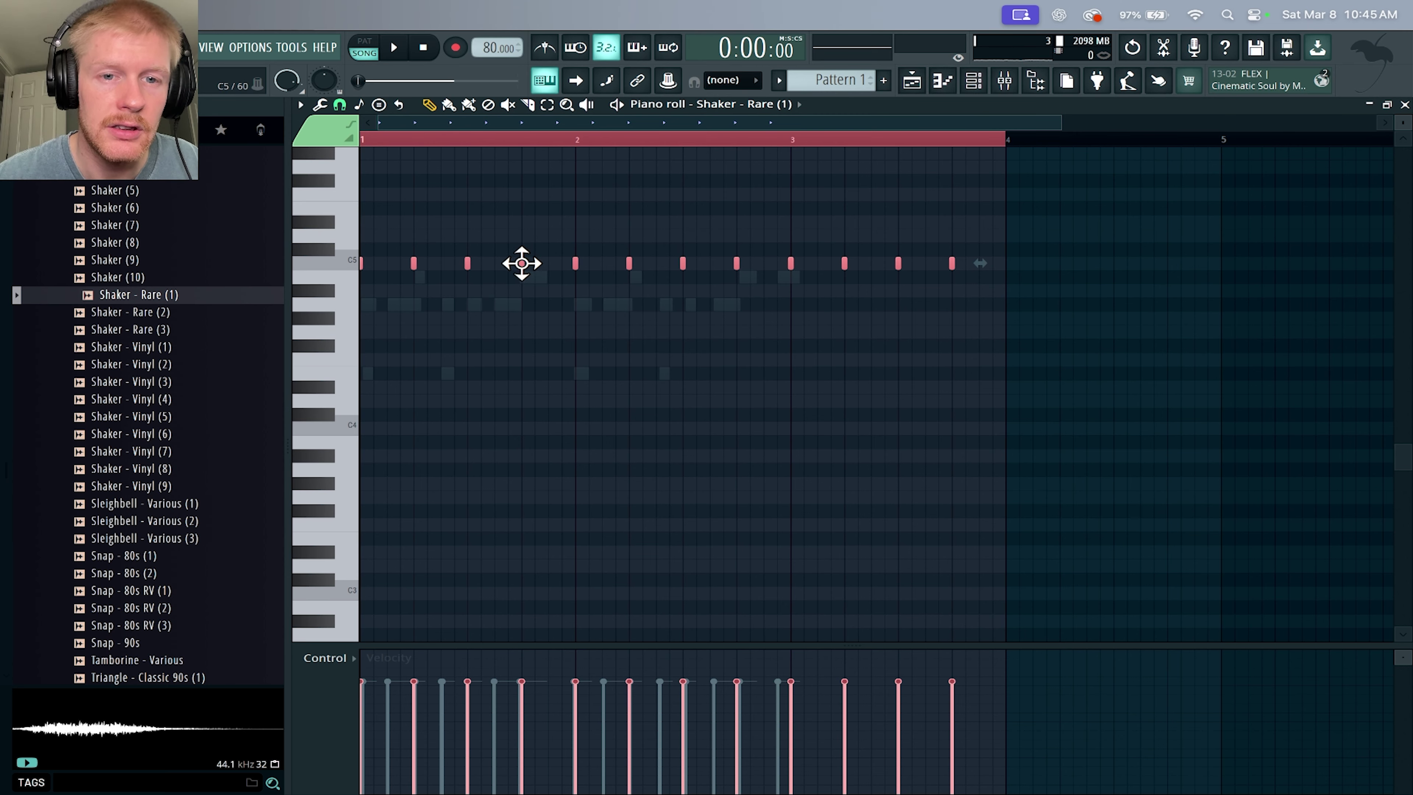
pyautogui.keyDown('shift'); pyautogui.moveTo(521, 263); pyautogui.dragTo(558, 268); pyautogui.keyUp('shift')
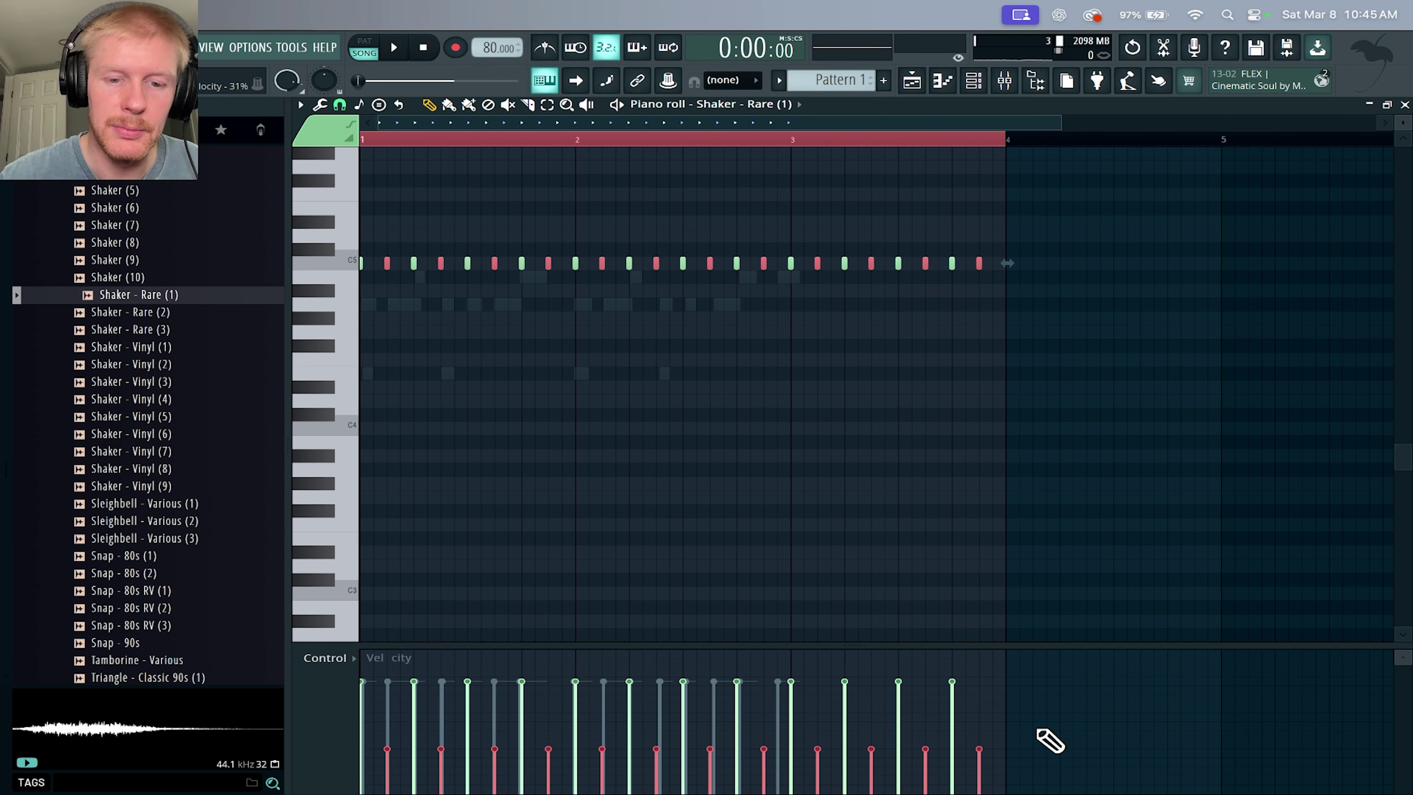
pyautogui.press('space')
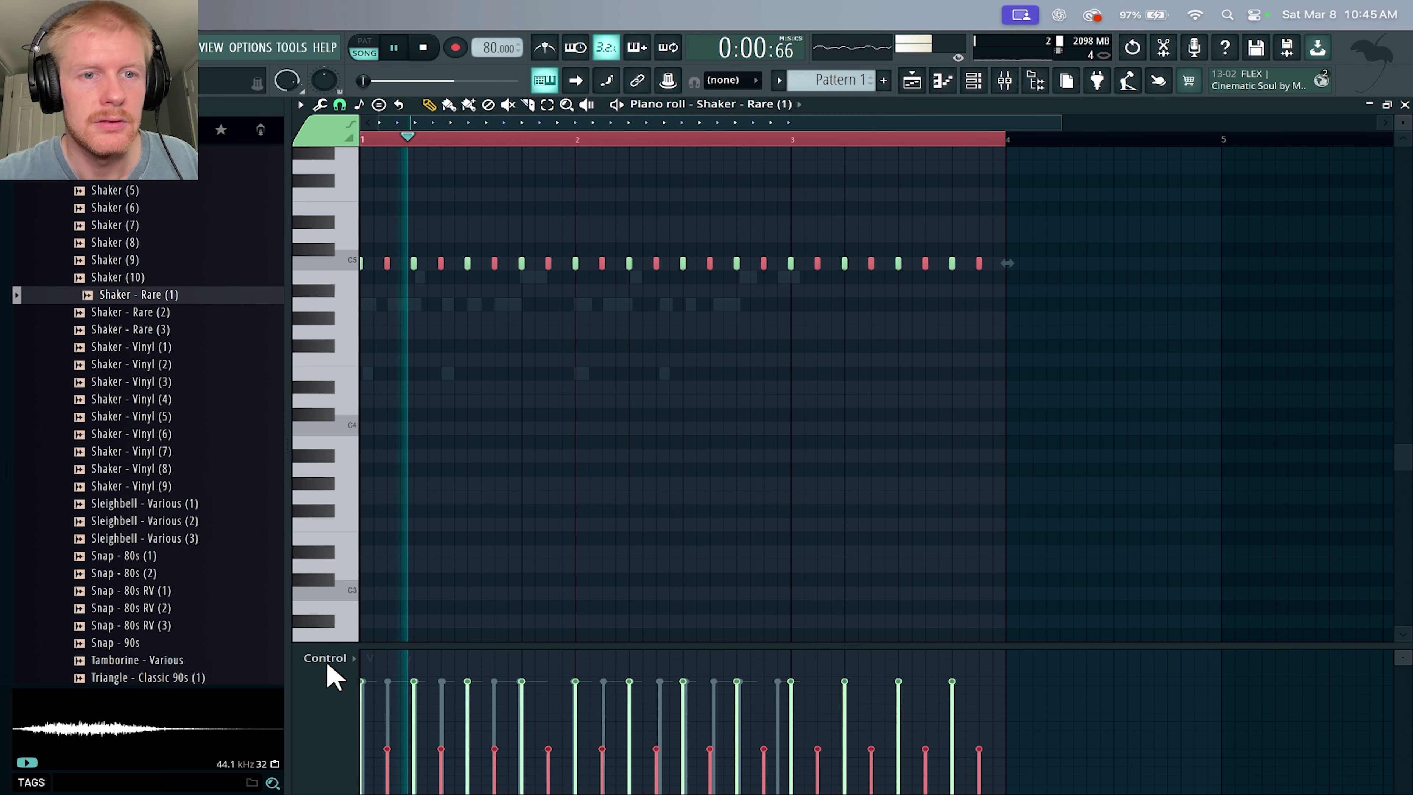
# Duplicate all shaker notes again into the remaining gaps and lower the new copies' velocity to about 8%.
pyautogui.press('super+a')
pyautogui.keyDown('shift'); pyautogui.moveTo(439, 261); pyautogui.dragTo(449, 266); pyautogui.keyUp('shift')
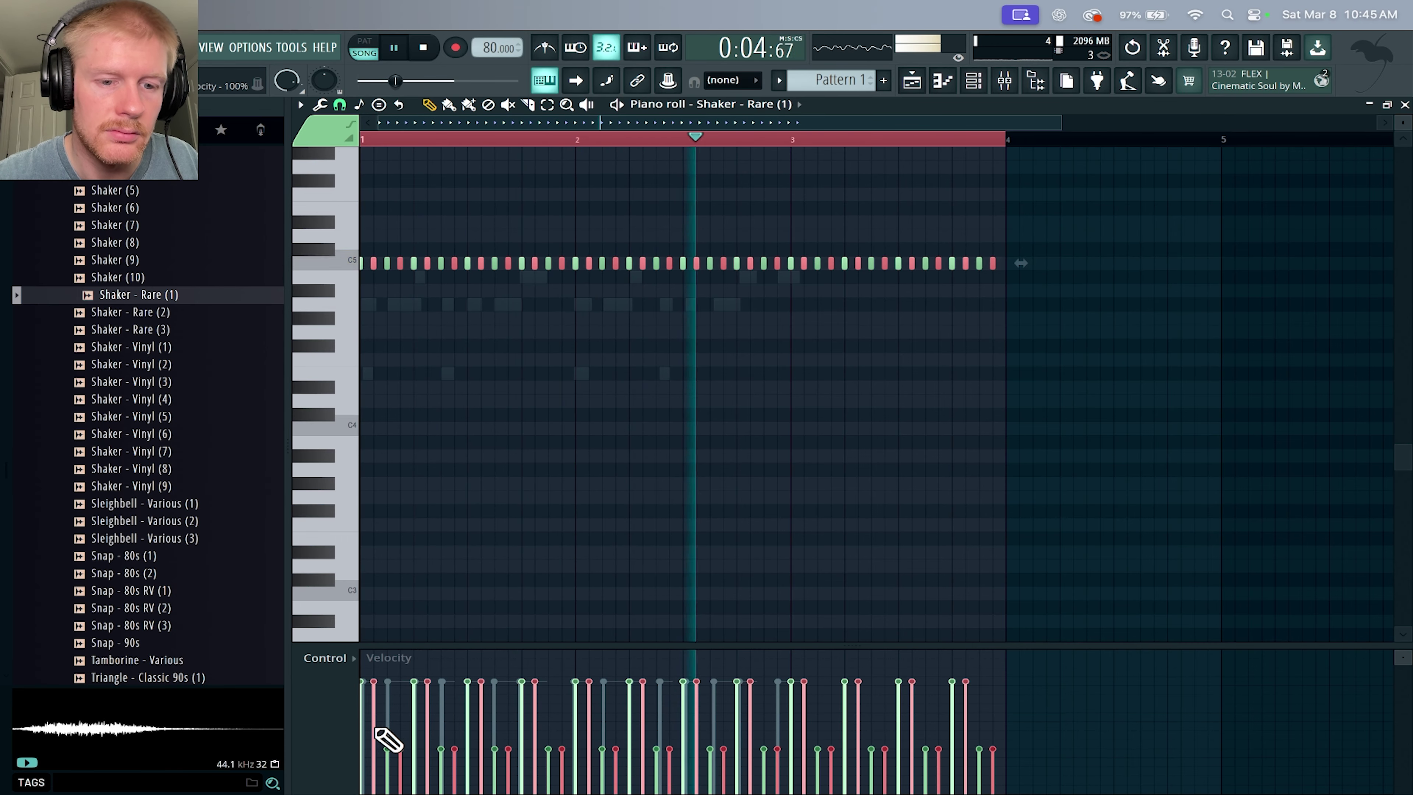
pyautogui.click(373, 770)
pyautogui.moveTo(387, 779); pyautogui.dragTo(1015, 776)
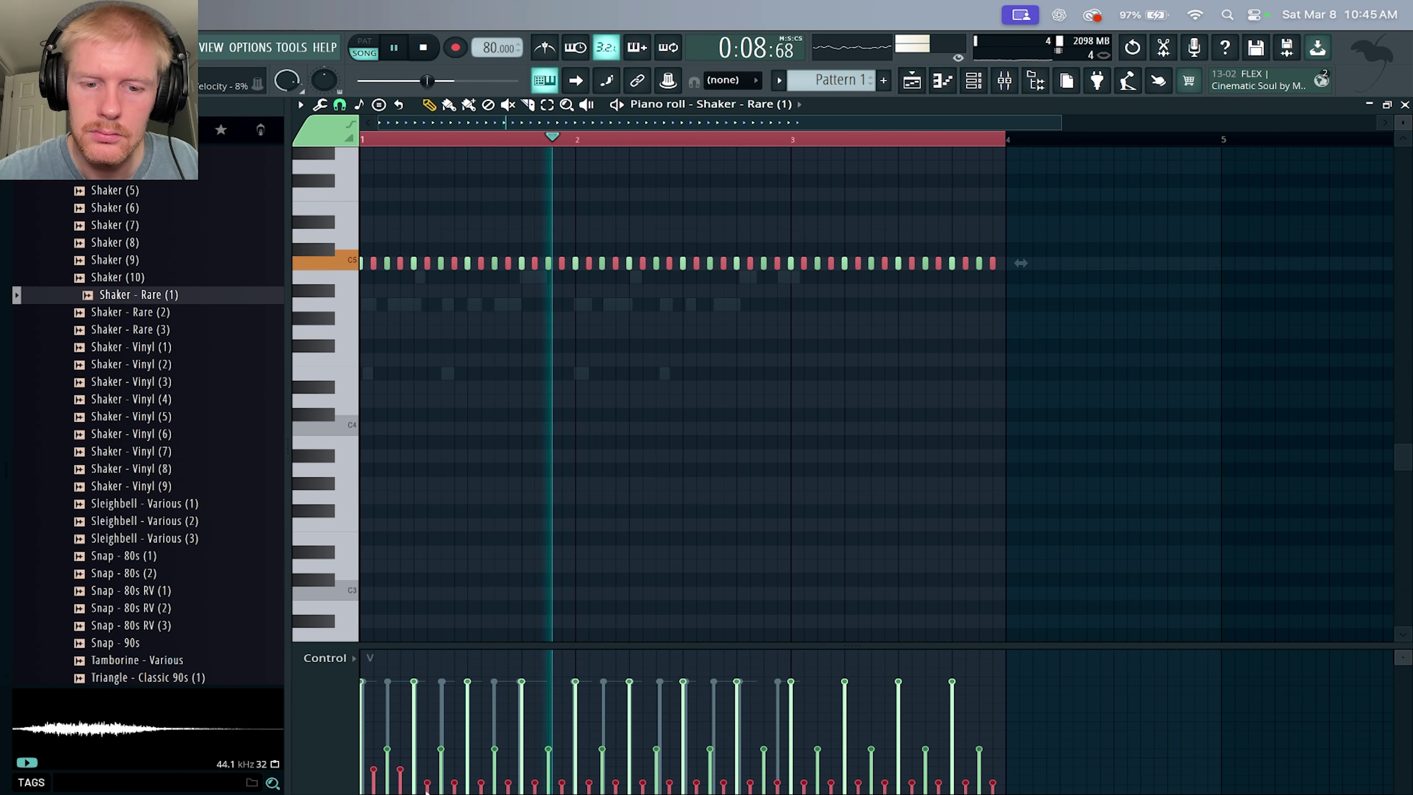
pyautogui.moveTo(356, 791)
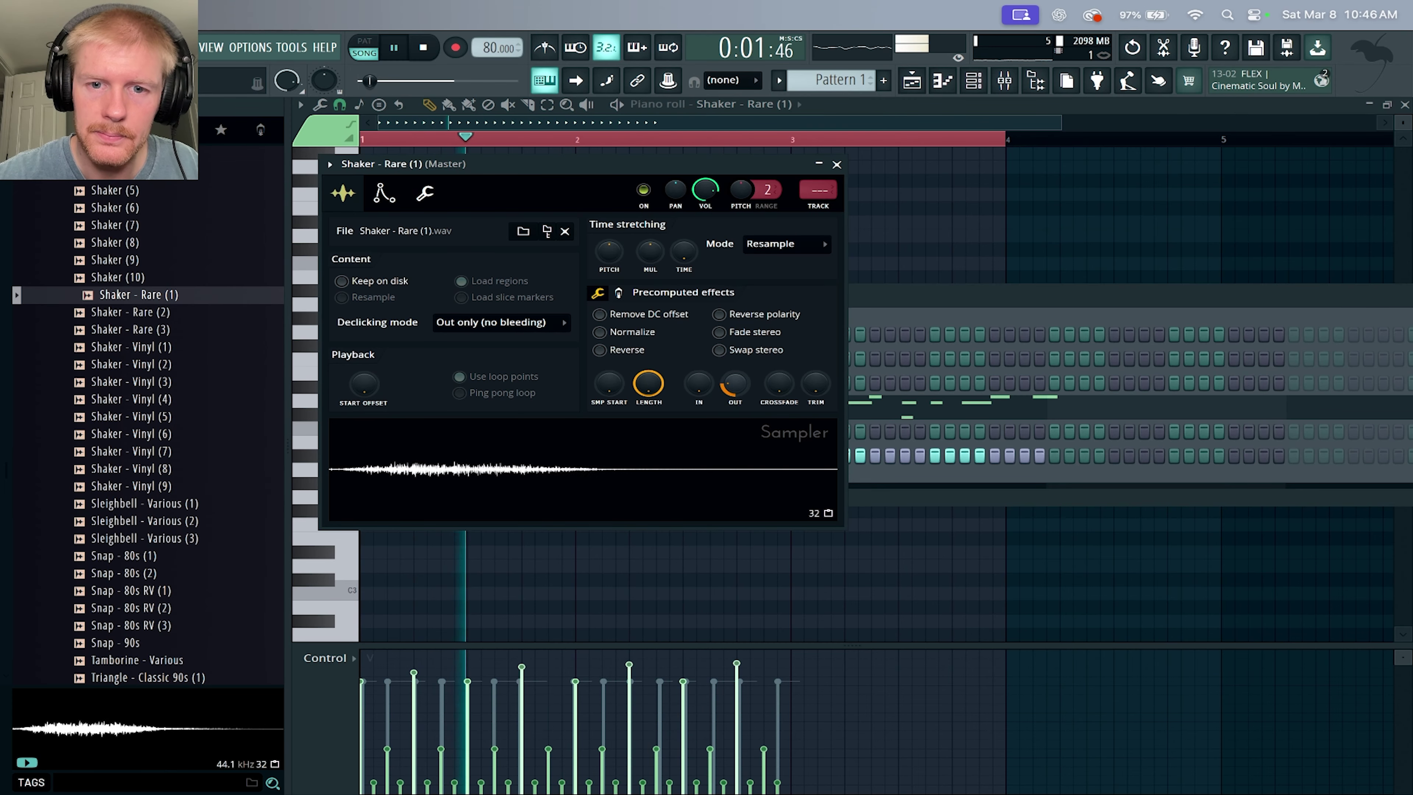
# Adjust the attack of the volume envelope on the Shaker - Rare (1) channel.
pyautogui.click(426, 195)
pyautogui.click(361, 388)
pyautogui.click(383, 195)
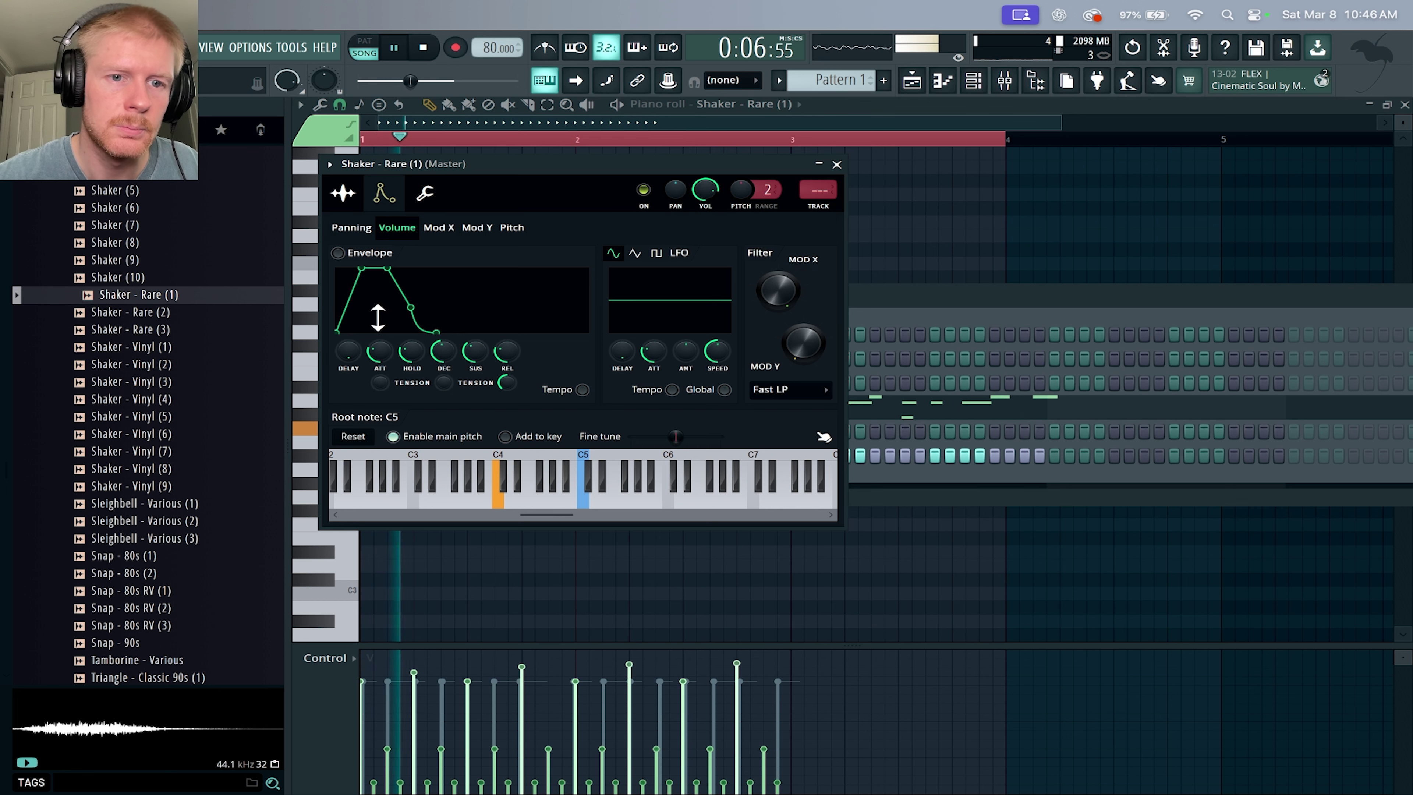
pyautogui.moveTo(380, 350); pyautogui.dragTo(380, 364)
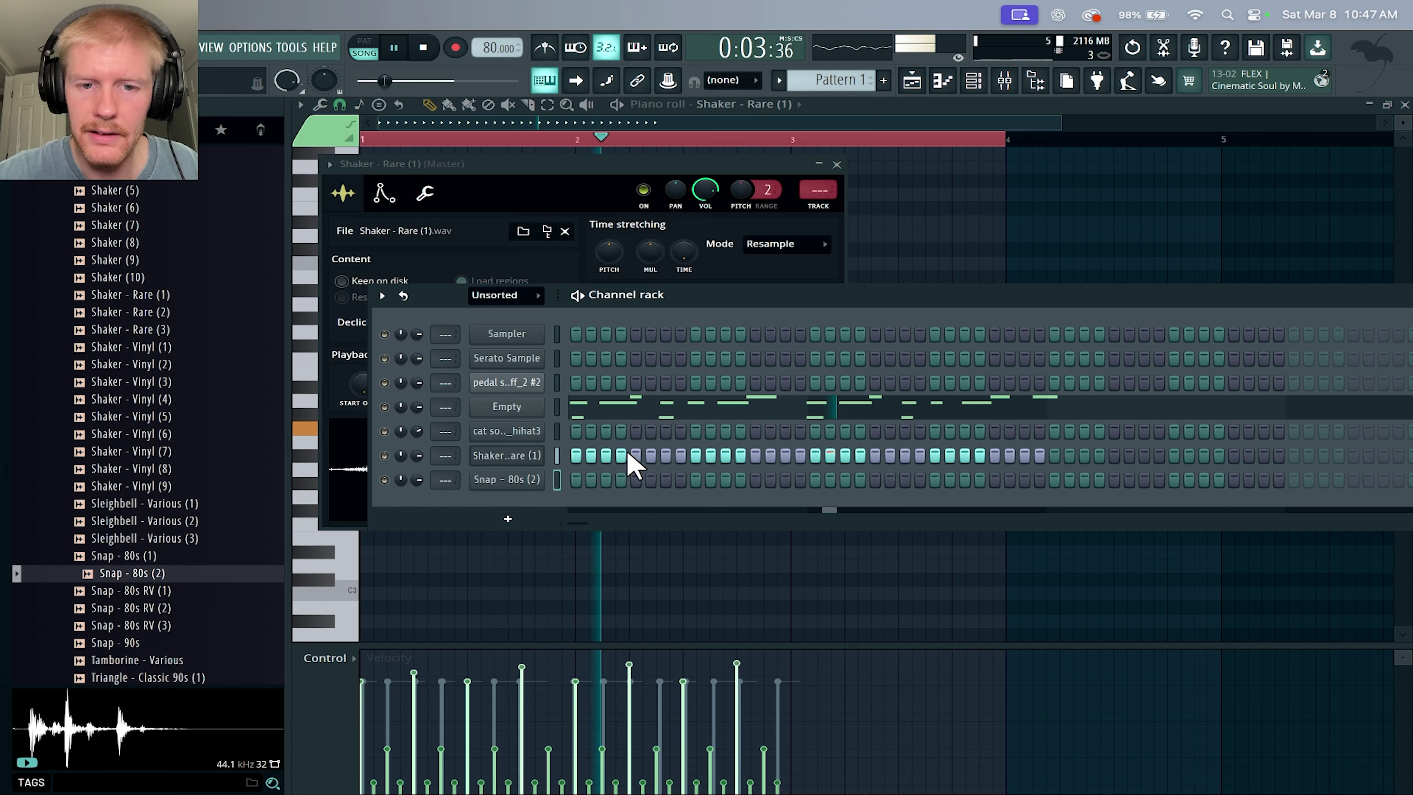
# Program Snap - 80s (2) hits on steps 5, 13, 16, 21, 29 and 32.
pyautogui.click(636, 479)
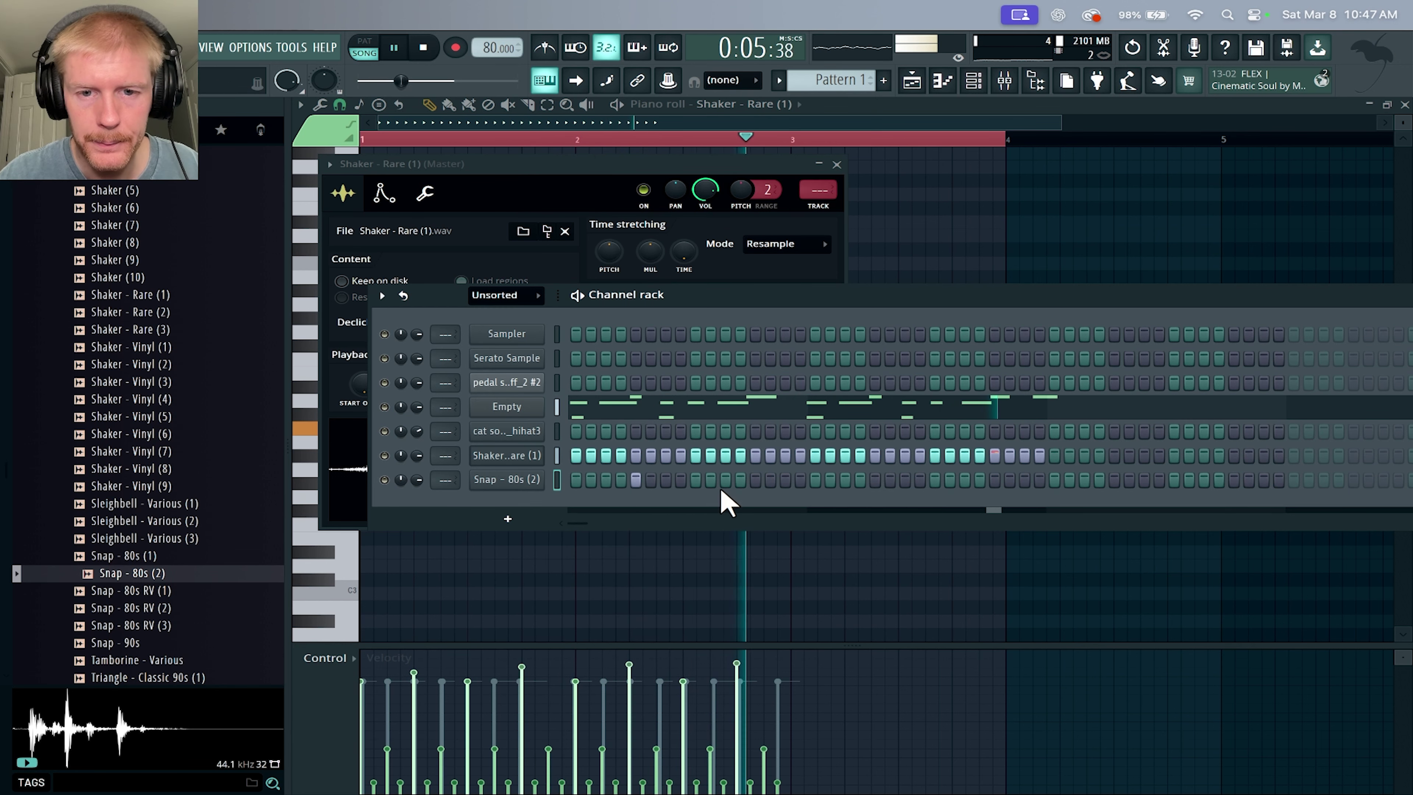
pyautogui.click(874, 479)
pyautogui.click(995, 479)
pyautogui.click(1038, 479)
# Add Misc - 78Beat and Shaker (1) as new channels and fill Shaker (1) on every 2 steps.
pyautogui.moveTo(123, 292); pyautogui.dragTo(561, 559)
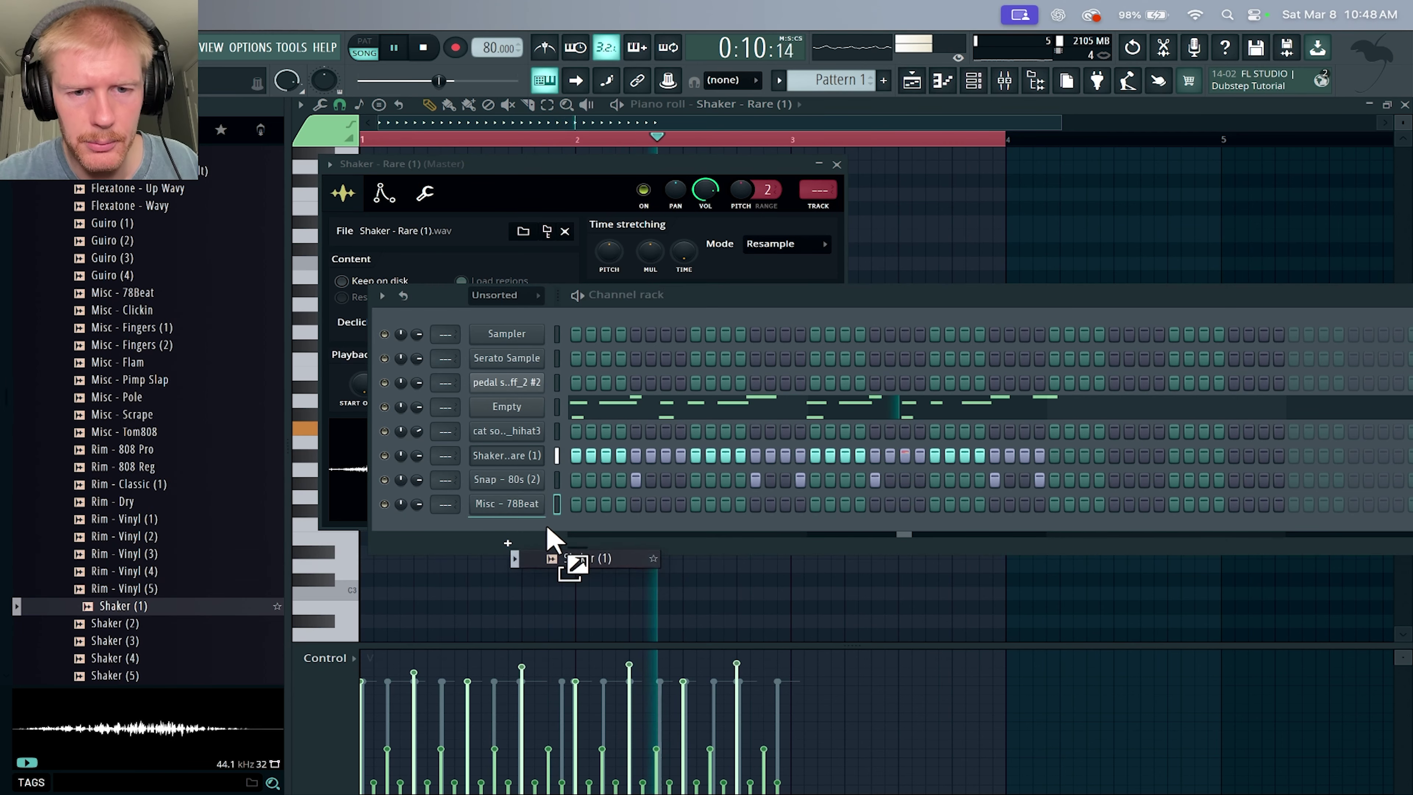
pyautogui.moveTo(123, 606); pyautogui.dragTo(548, 539)
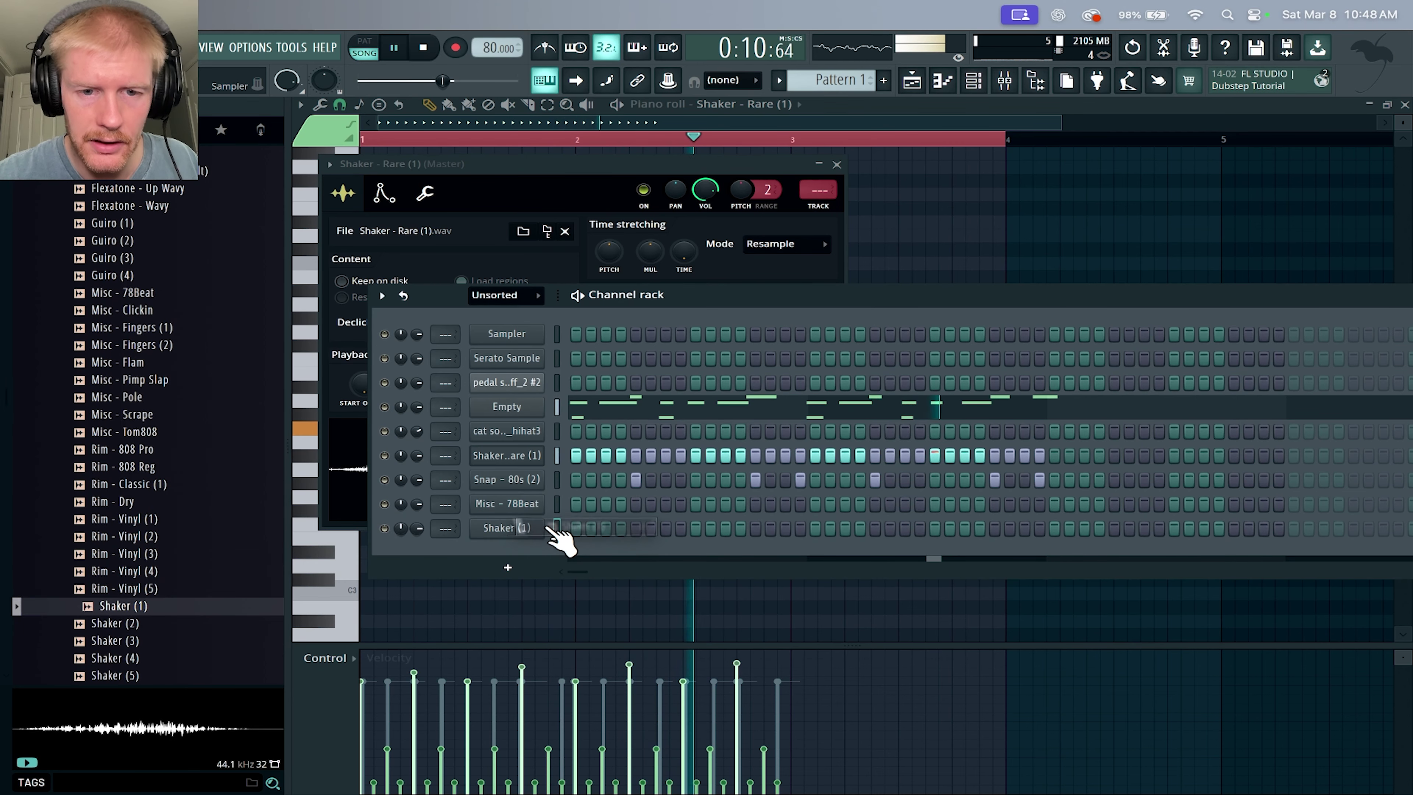
pyautogui.rightClick(585, 534)
pyautogui.click(814, 586)
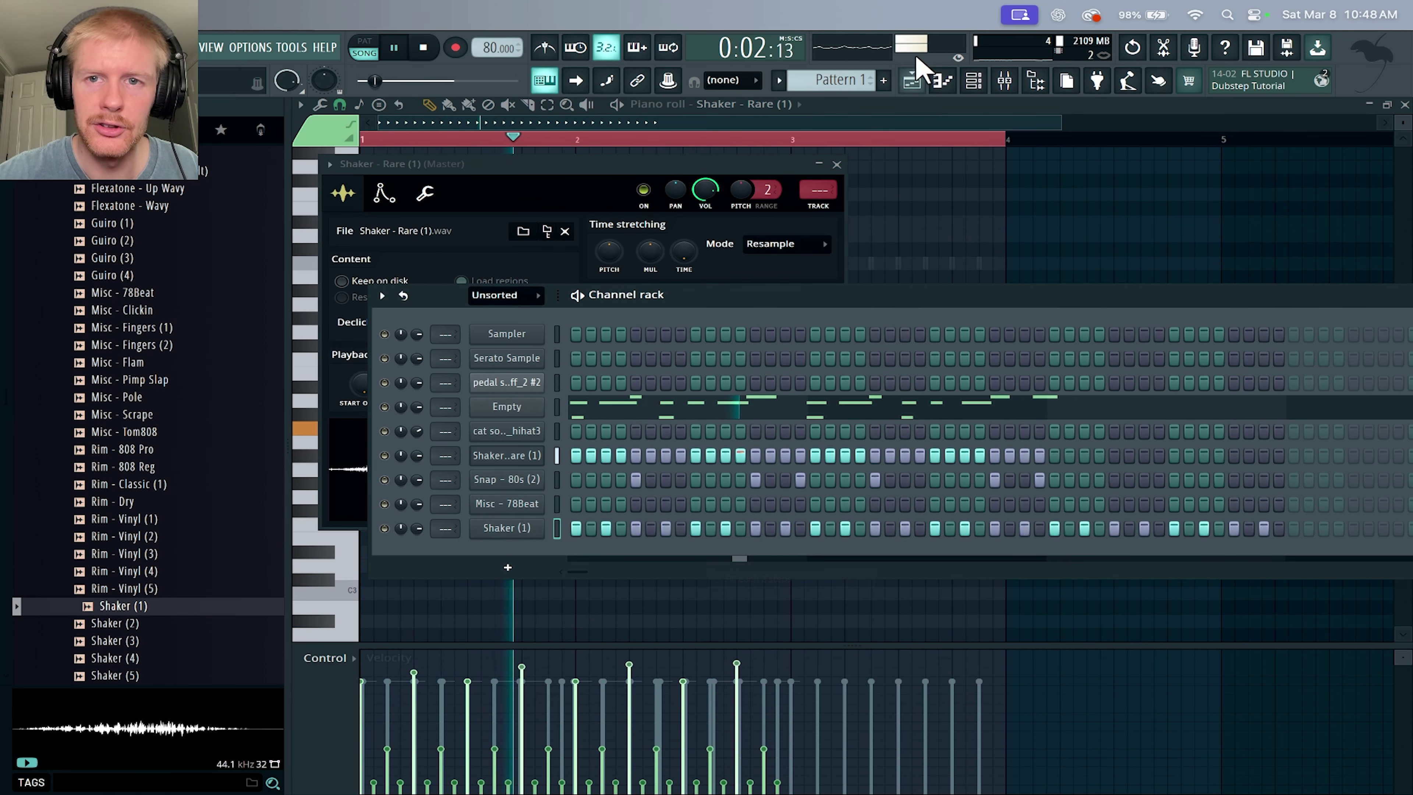
# Lower the Shaker (1) notes' velocity to about 25% and duplicate them onto the in-between steps, adjusting the copies' velocity.
pyautogui.click(944, 81)
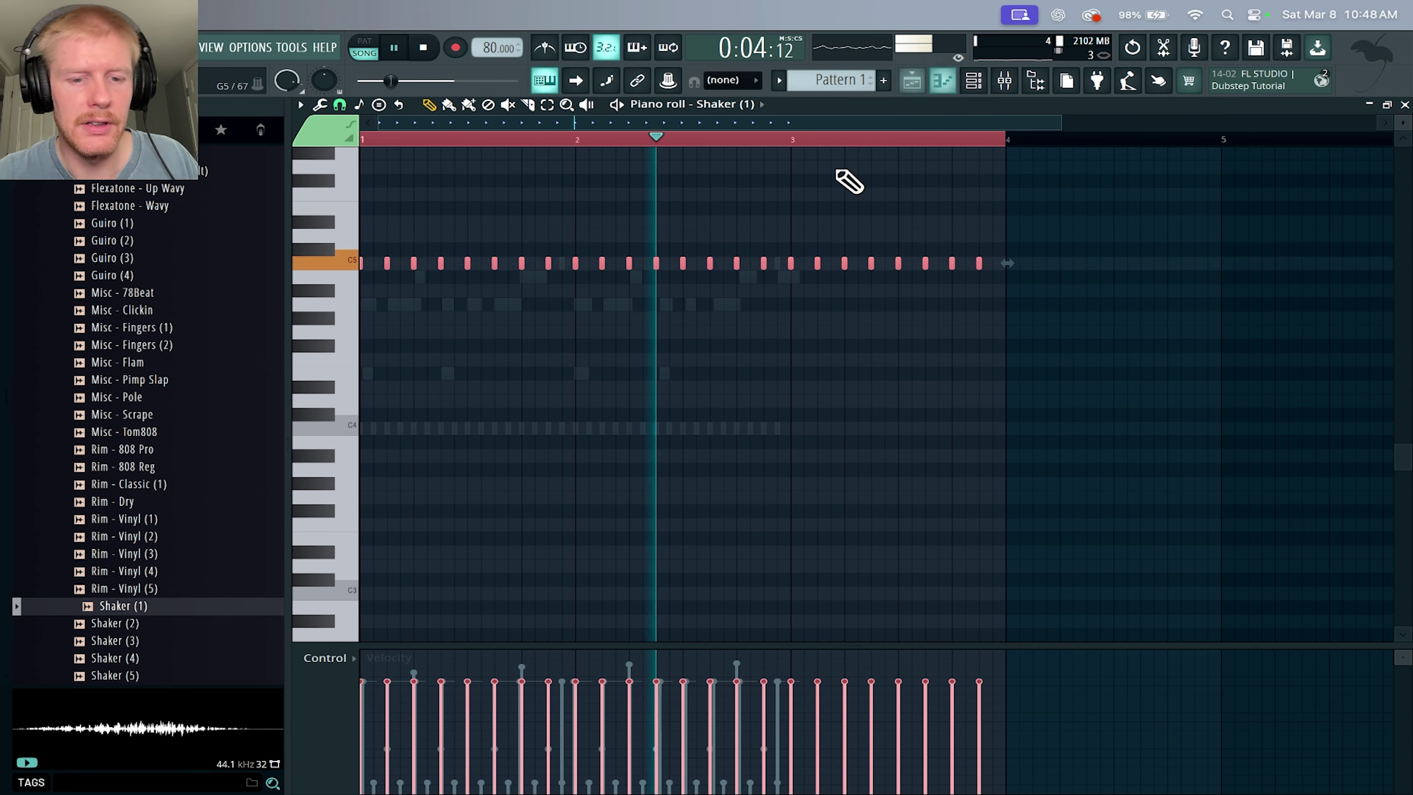
pyautogui.moveTo(1003, 763); pyautogui.dragTo(145, 782)
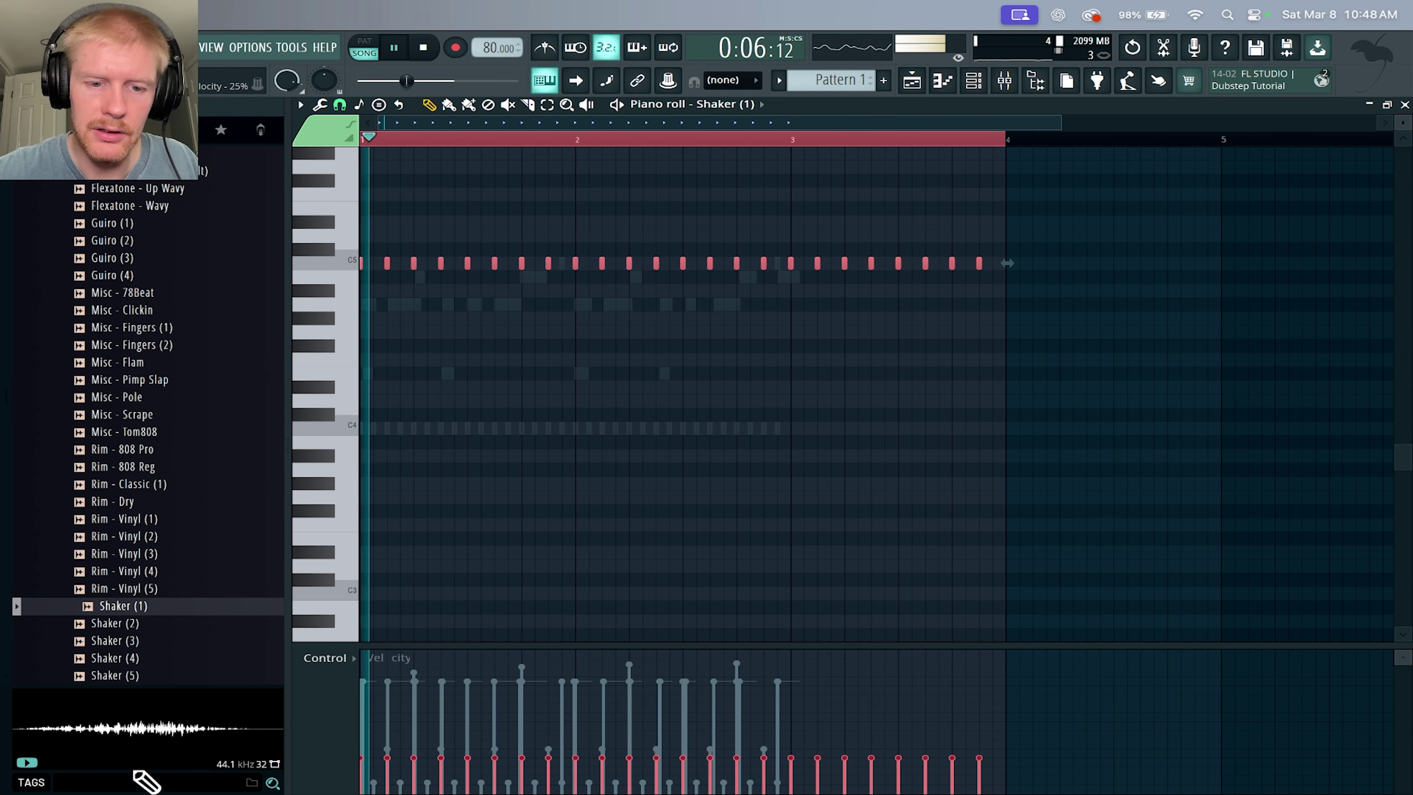
pyautogui.moveTo(474, 265); pyautogui.dragTo(487, 266)
pyautogui.moveTo(401, 732); pyautogui.dragTo(1217, 722)
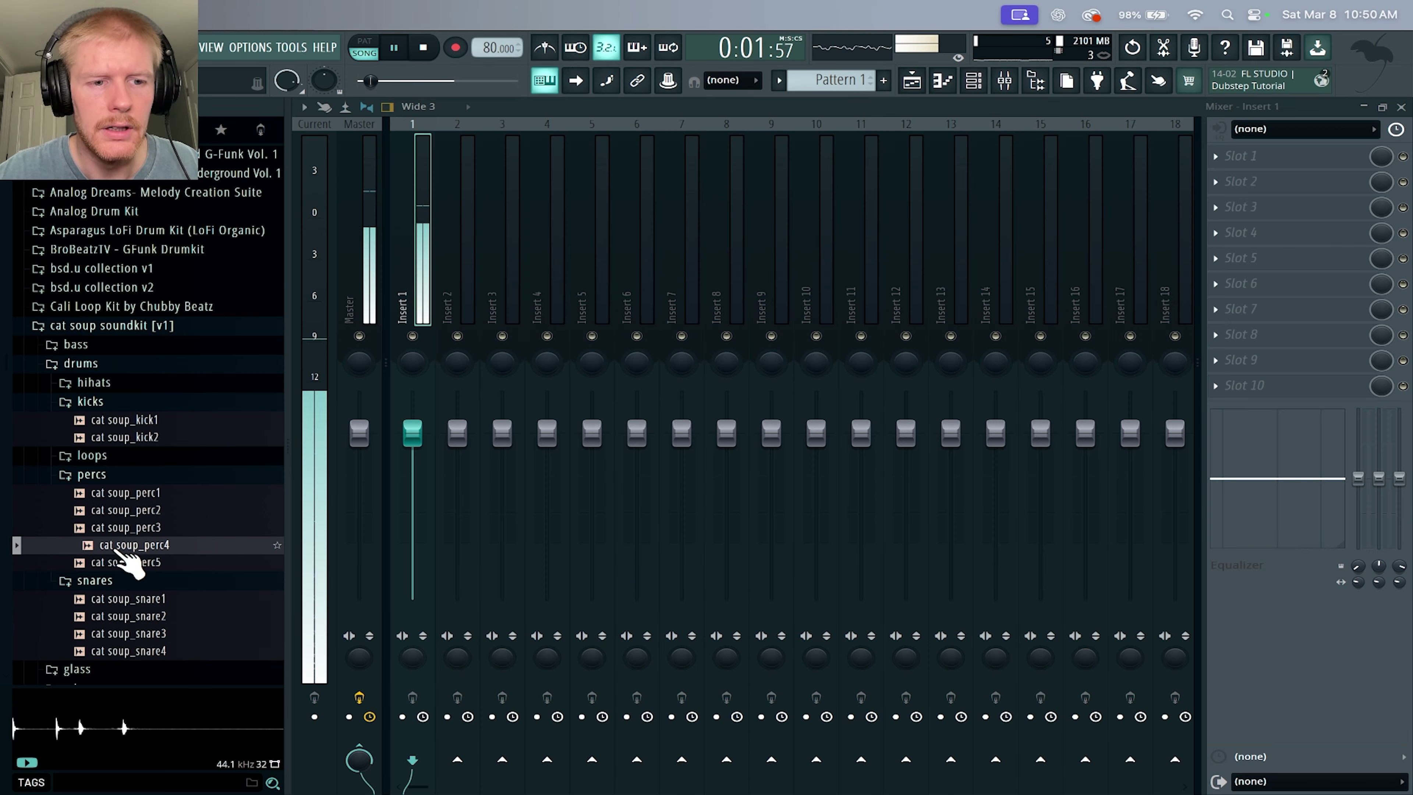
# Place cat soup_perc4 hits on steps 3 and 19 and set its time-stretching mode to Stretch.
pyautogui.press('F6')
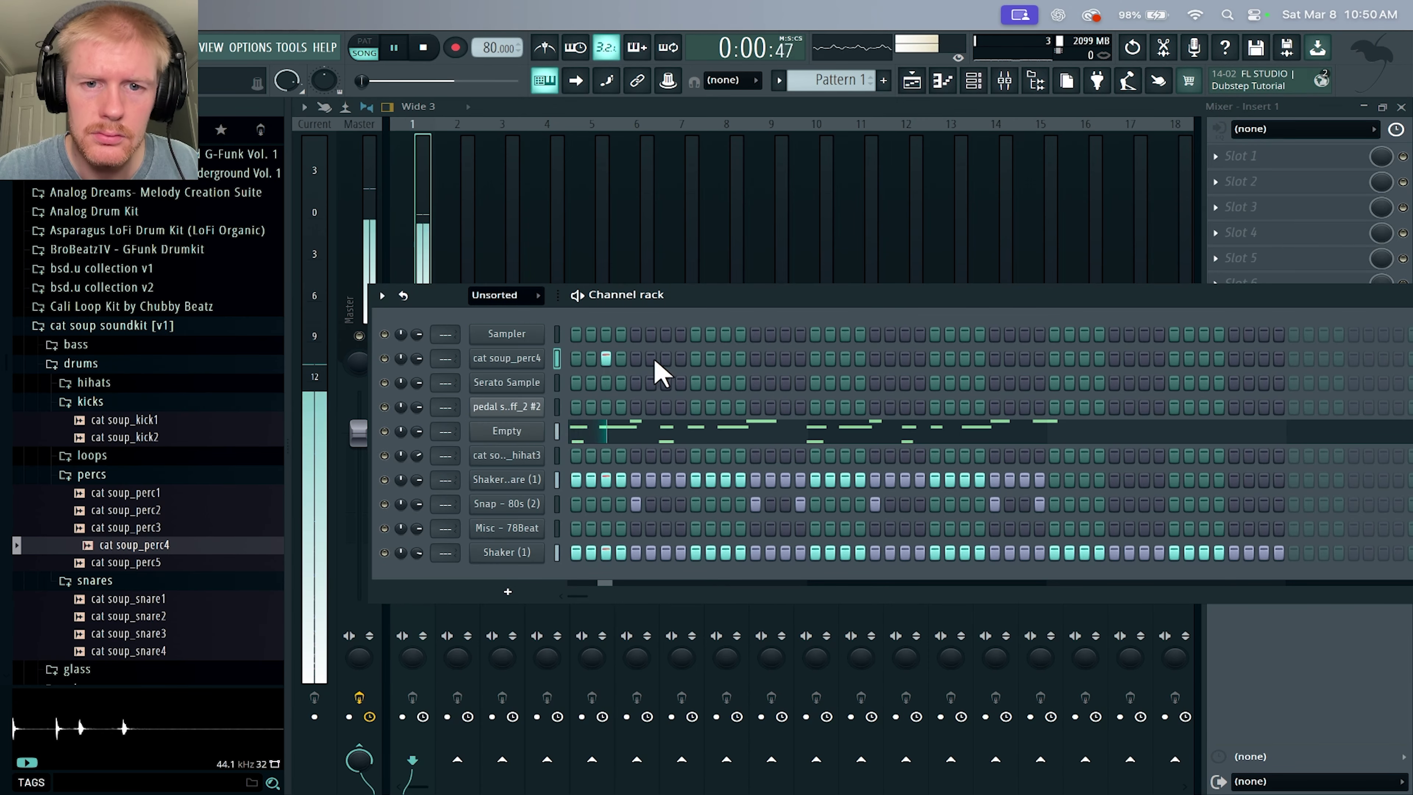
pyautogui.click(725, 358)
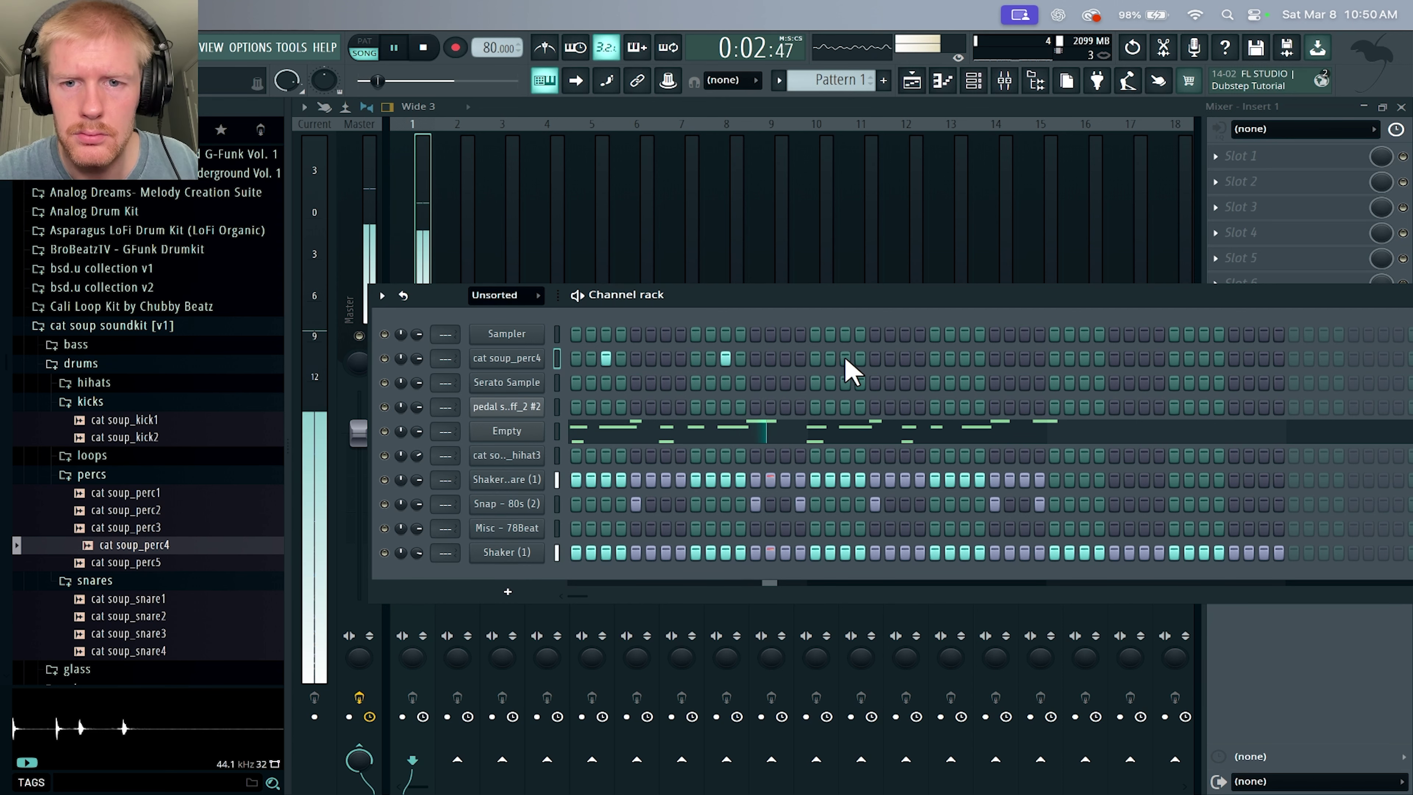
pyautogui.click(489, 359)
pyautogui.rightClick(781, 335)
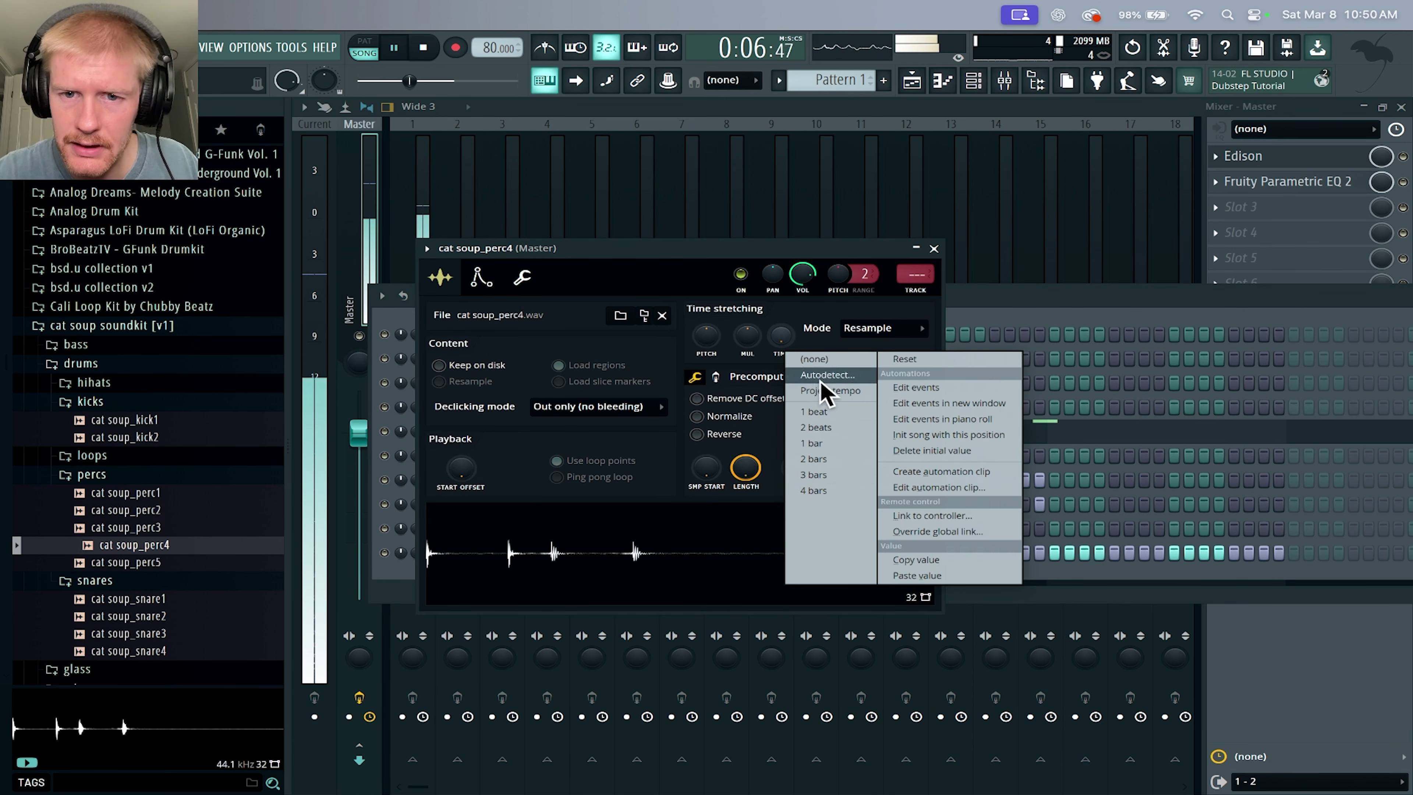
pyautogui.click(850, 415)
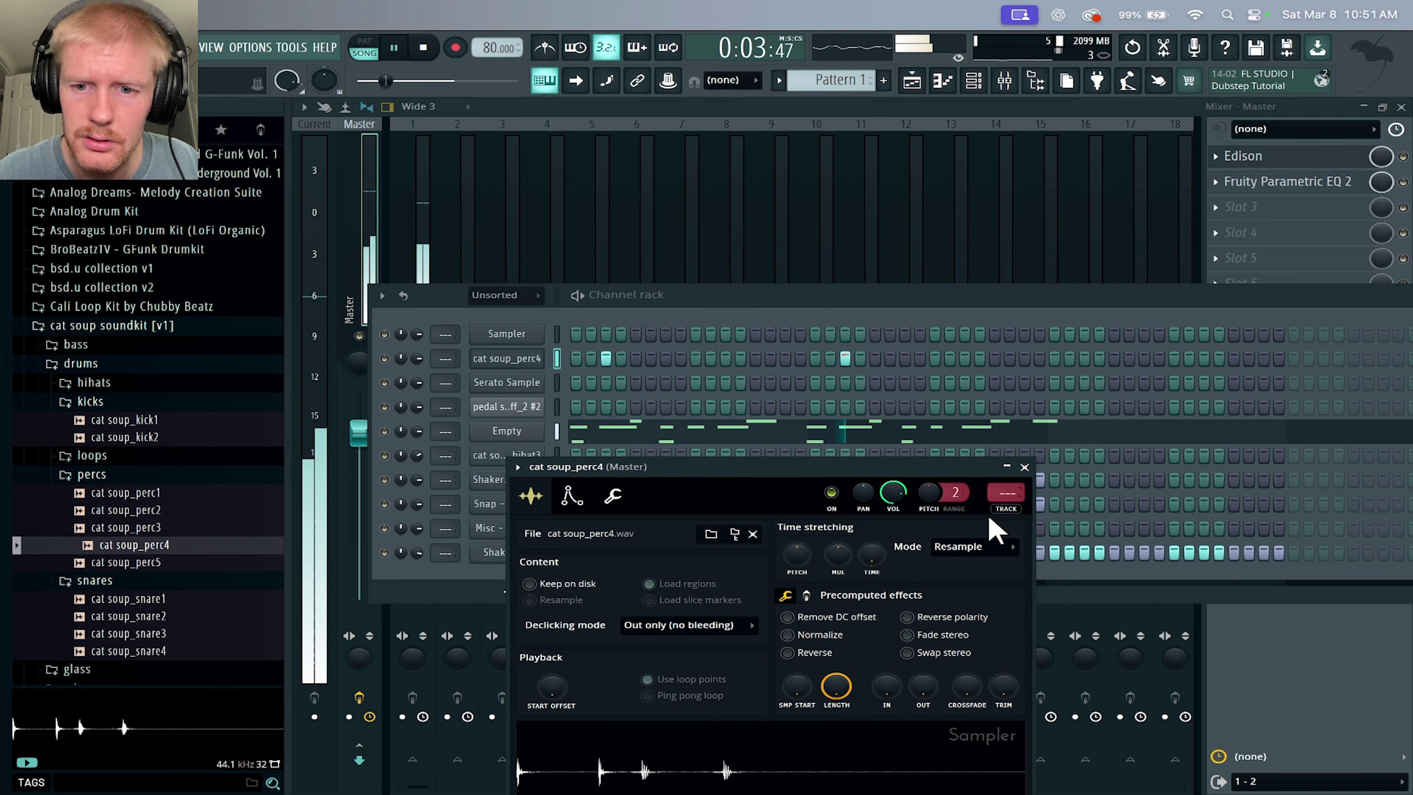
pyautogui.click(980, 546)
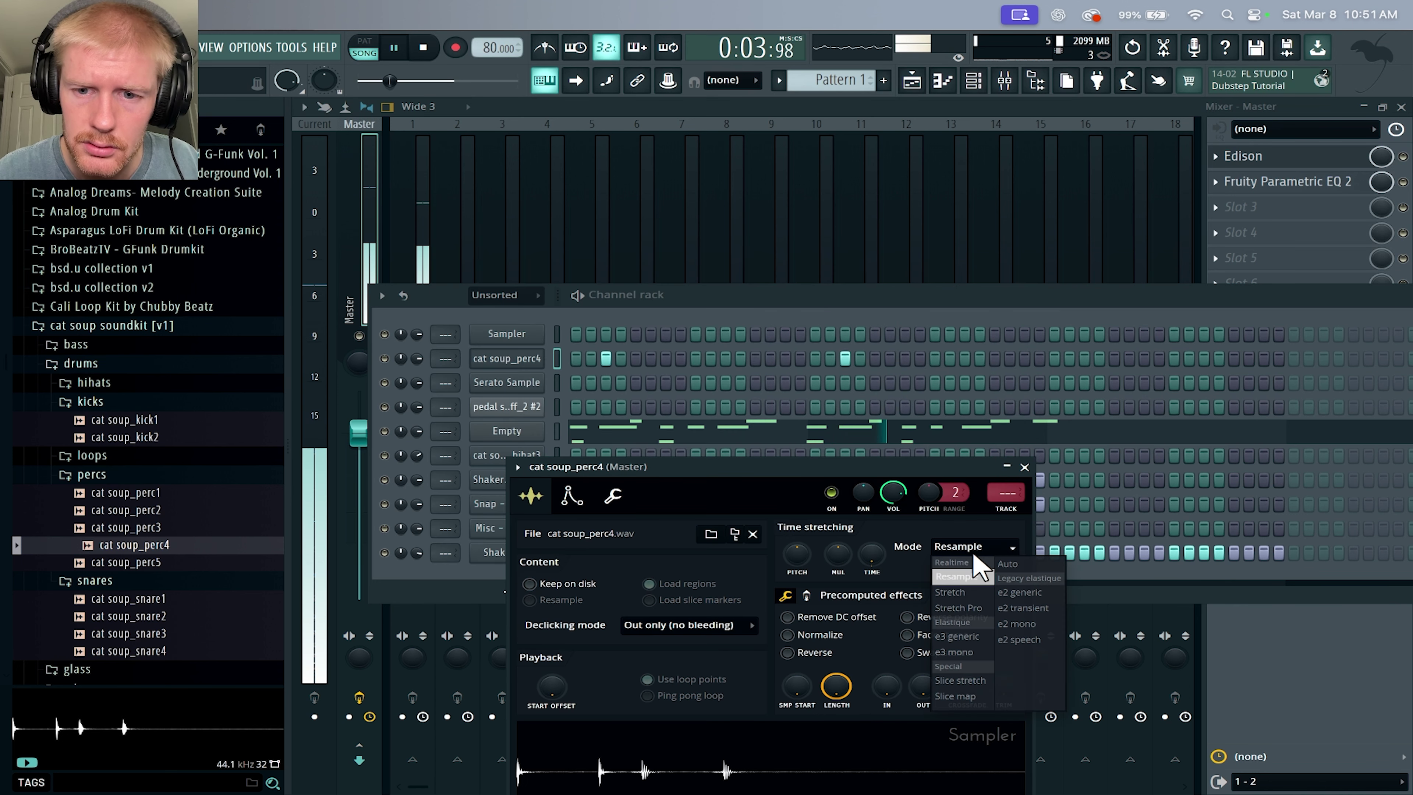
pyautogui.click(974, 593)
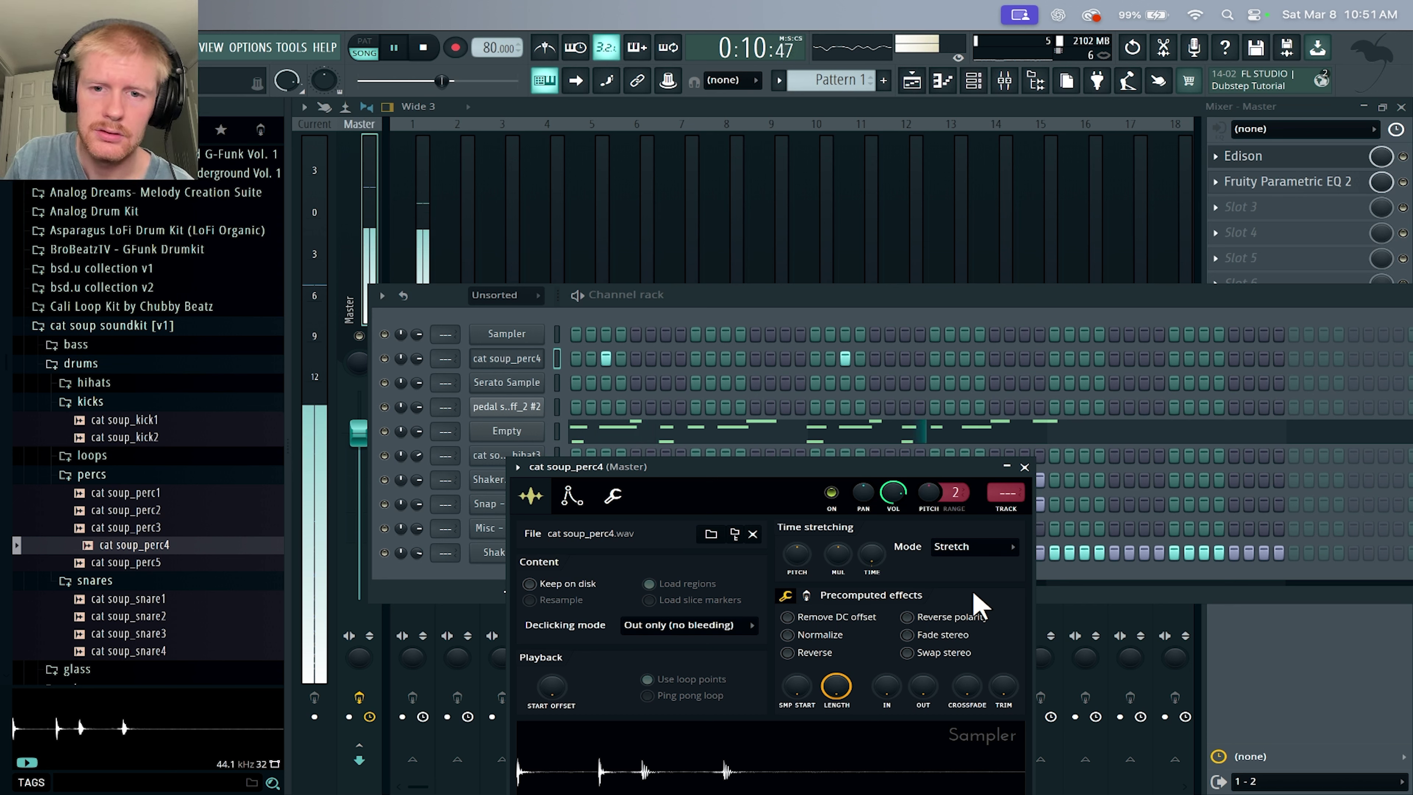
# Add cat soup_perc4 fills on steps 11 to 15 and 27 to 31 with gradually rising velocities.
pyautogui.click(622, 373)
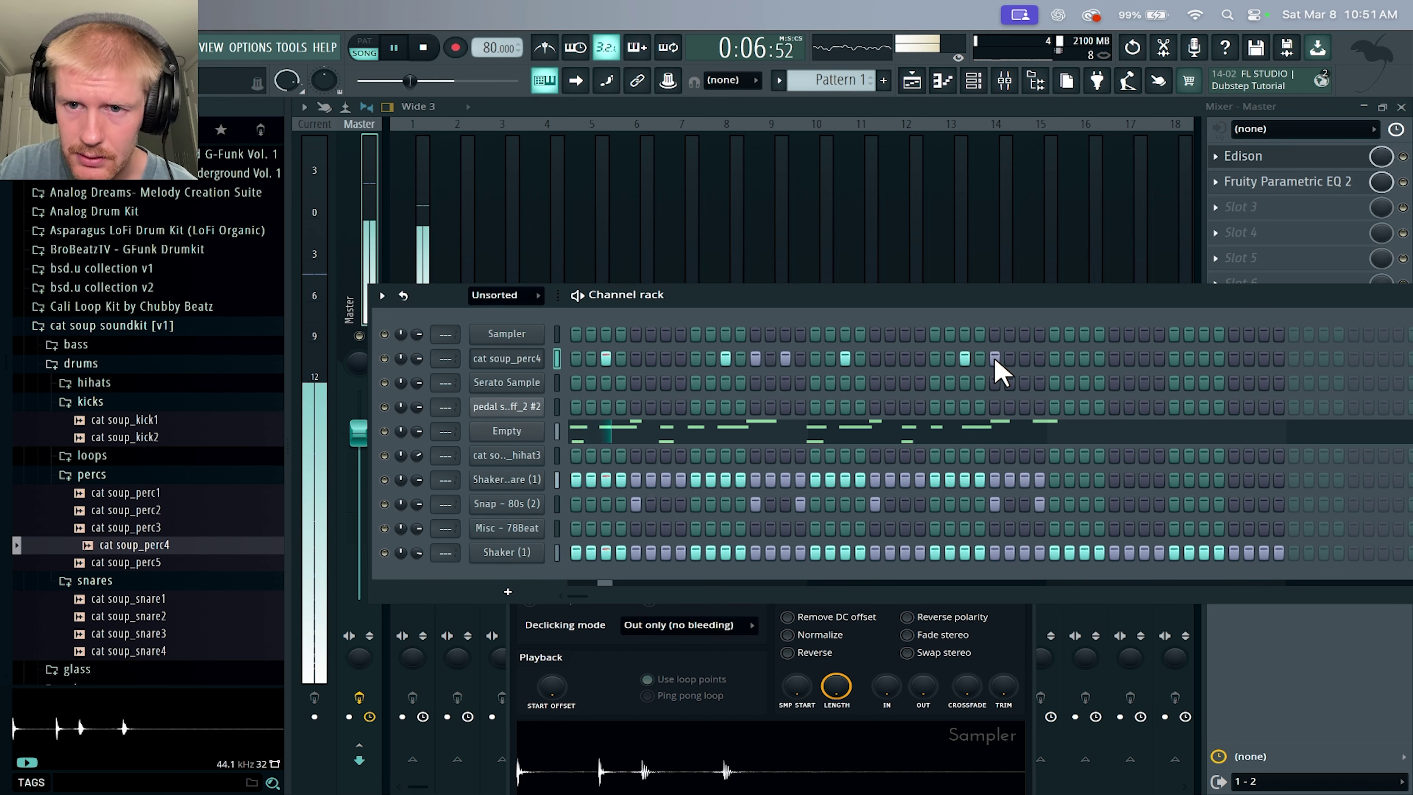
pyautogui.moveTo(1088, 300); pyautogui.dragTo(1007, 280)
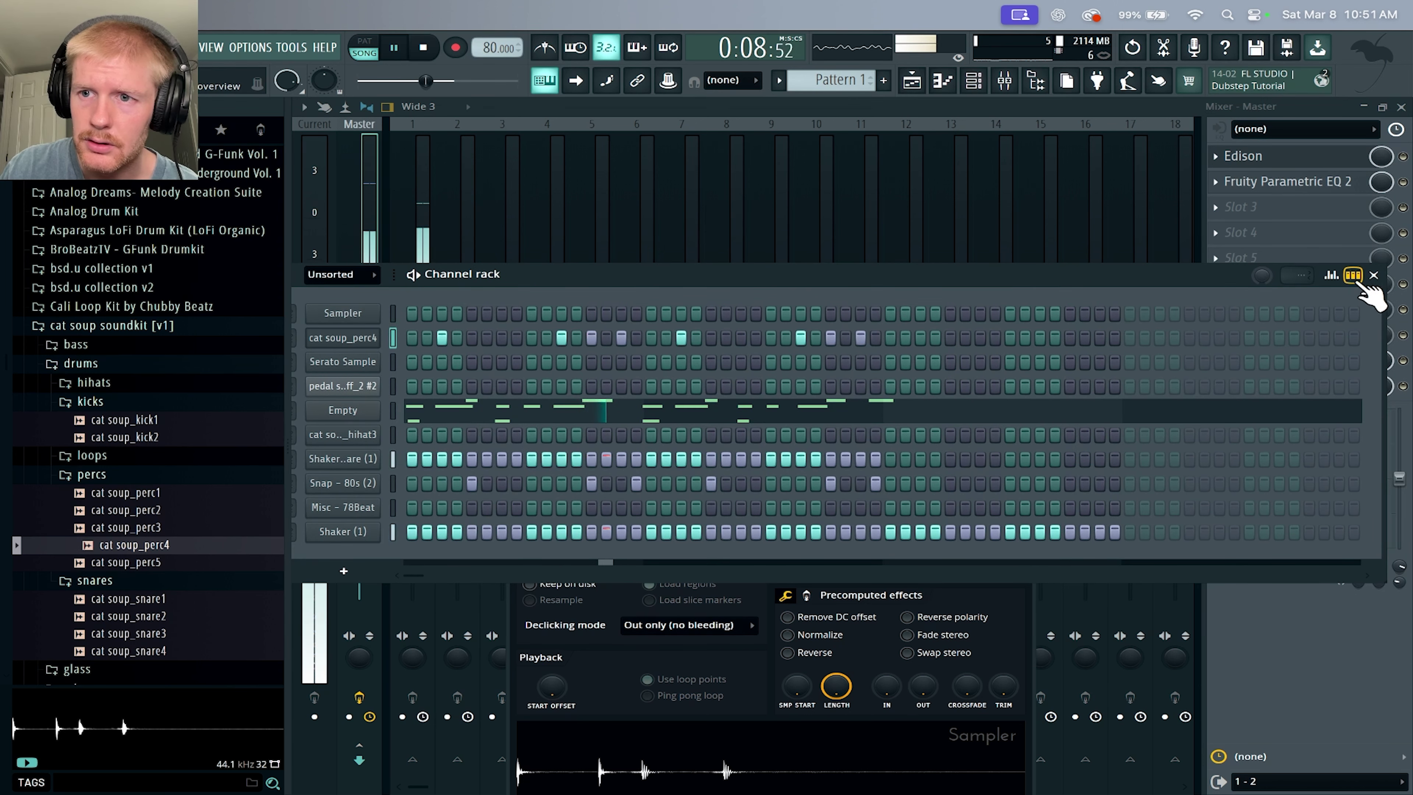
pyautogui.click(1331, 275)
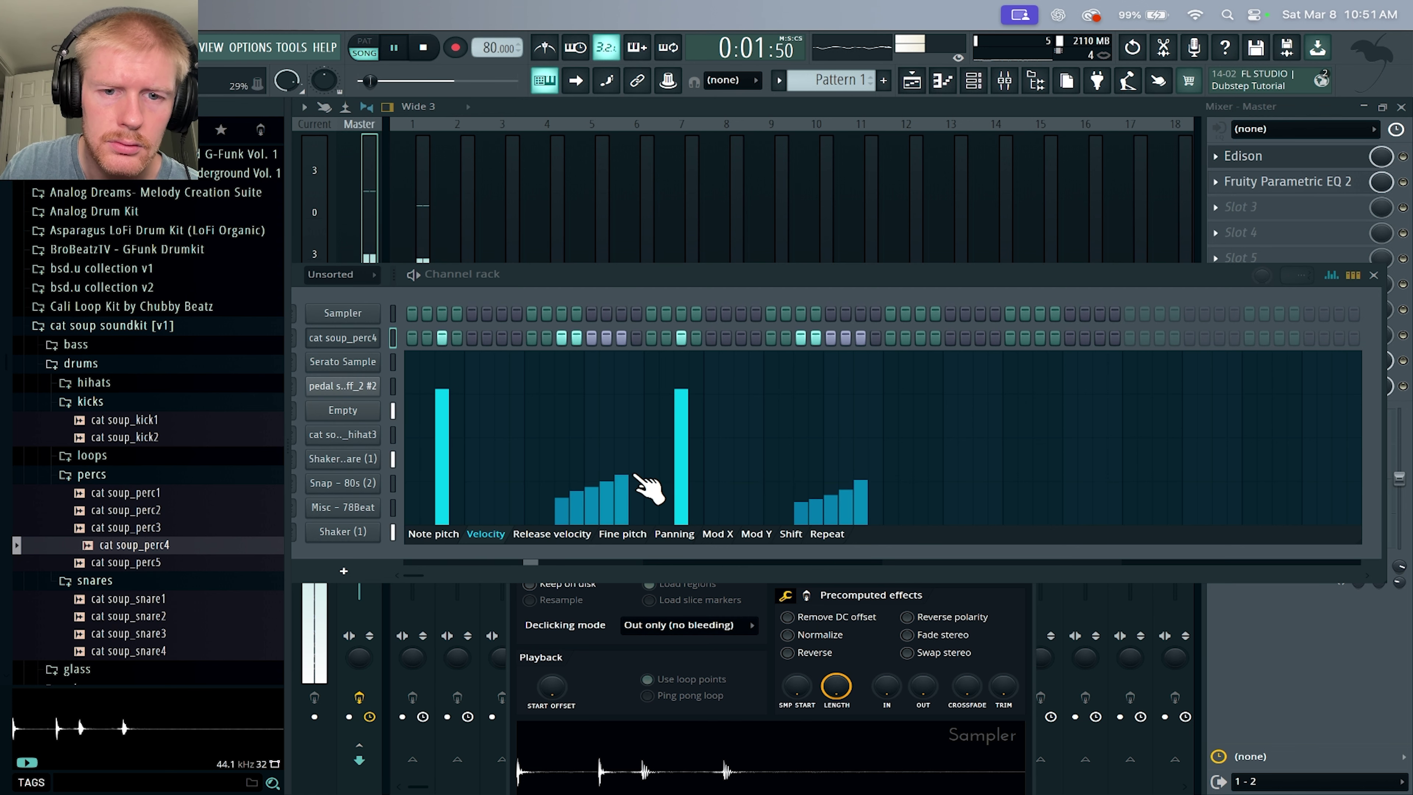
# Transpose both five-note cat soup_perc4 fills up one octave and lower their velocity.
pyautogui.moveTo(480, 309); pyautogui.dragTo(571, 334)
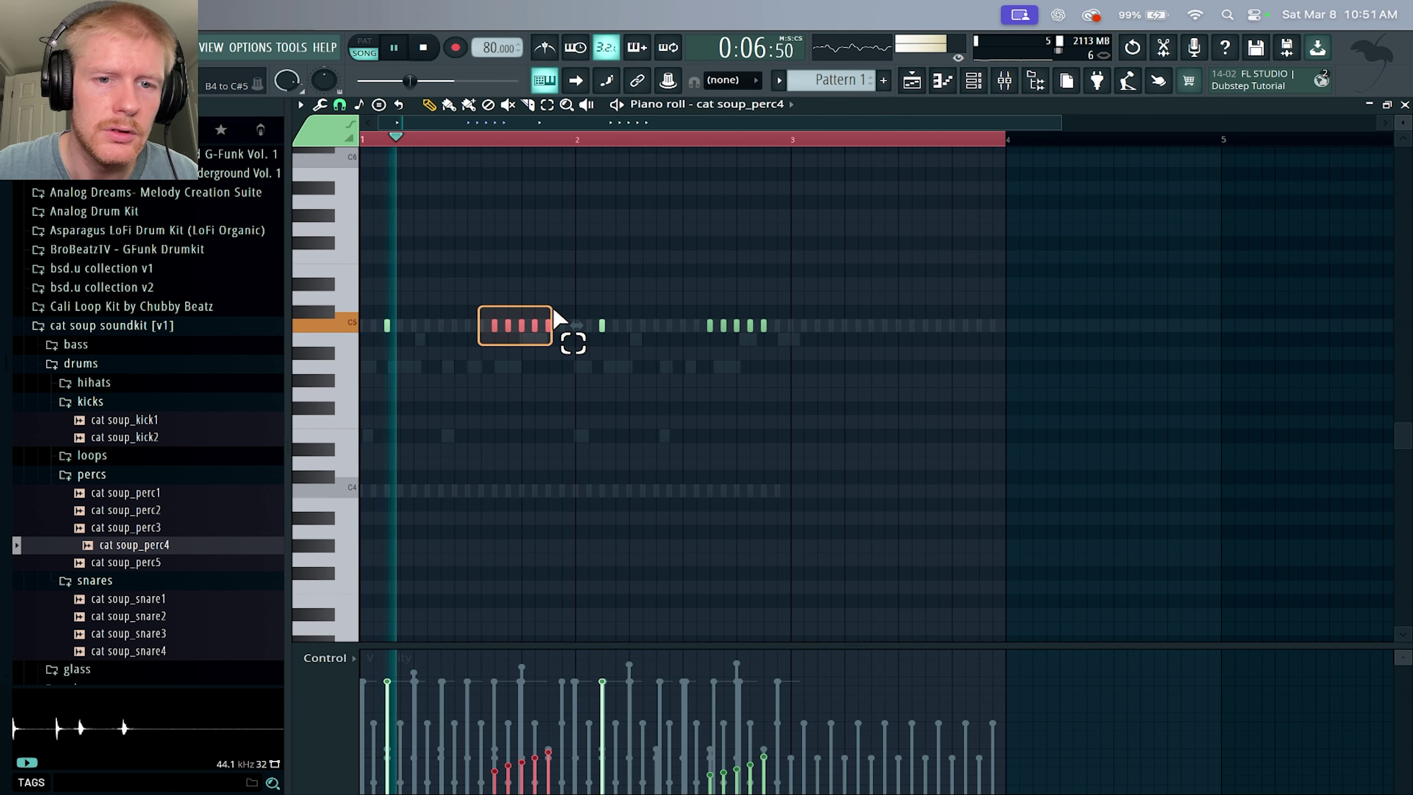
pyautogui.moveTo(657, 318); pyautogui.dragTo(767, 356)
pyautogui.hotkey('ctrl', 'Up')
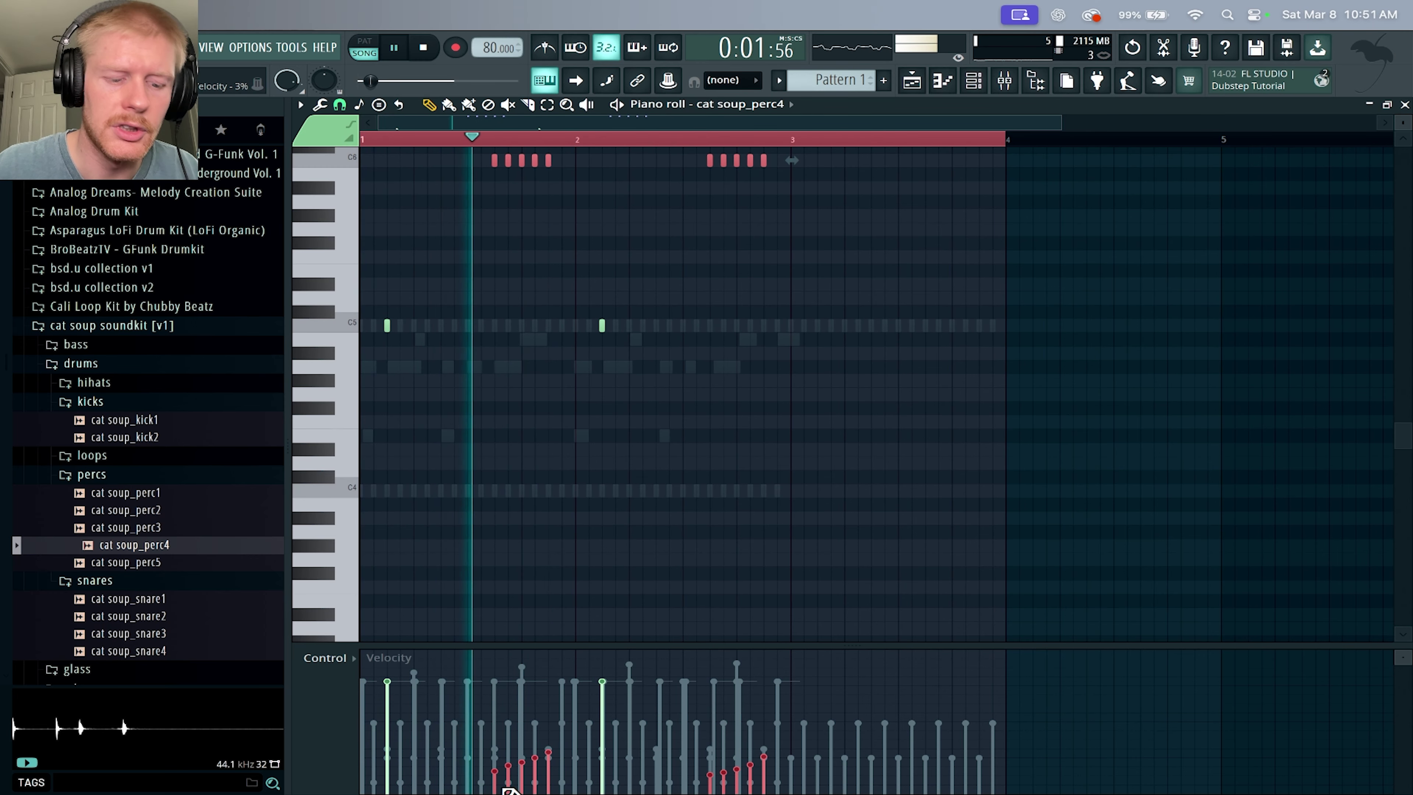
pyautogui.moveTo(503, 784); pyautogui.dragTo(896, 789)
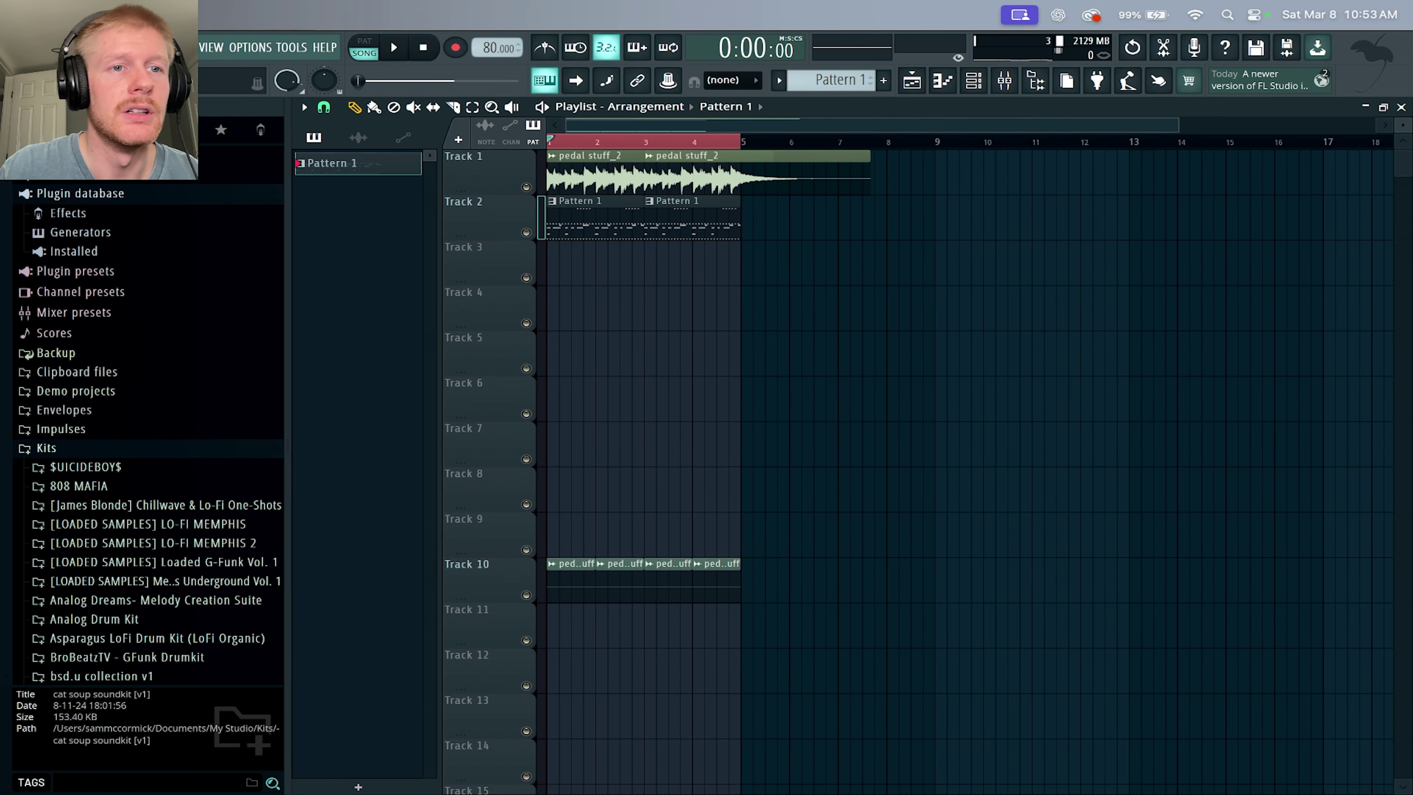
# Split Pattern 1 by channel into separate patterns.
pyautogui.click(167, 47)
pyautogui.click(258, 309)
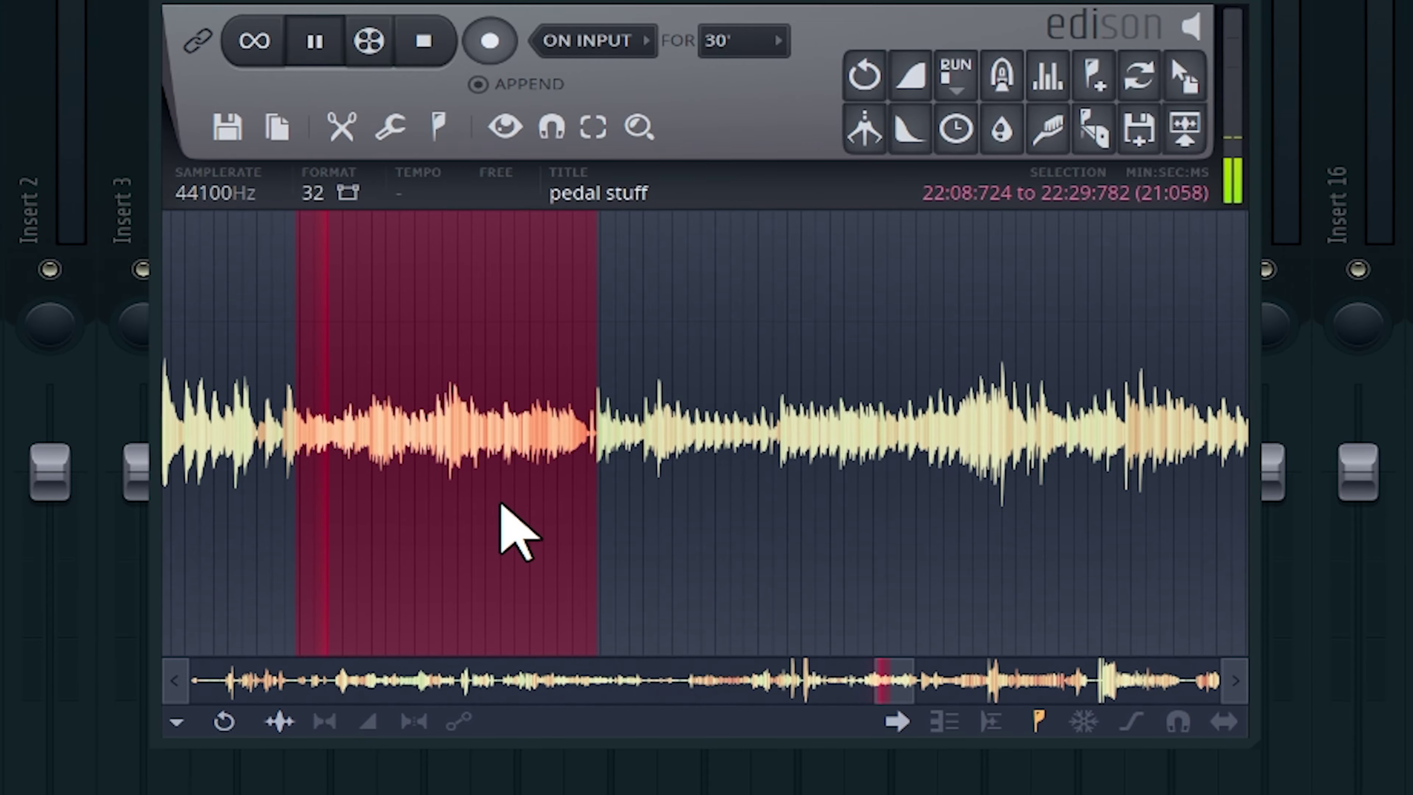
# Audition sections of the pedal stuff recording in Edison and loop the selection from 11:48:409 to 12:00:353.
pyautogui.scroll(3, 501, 528)
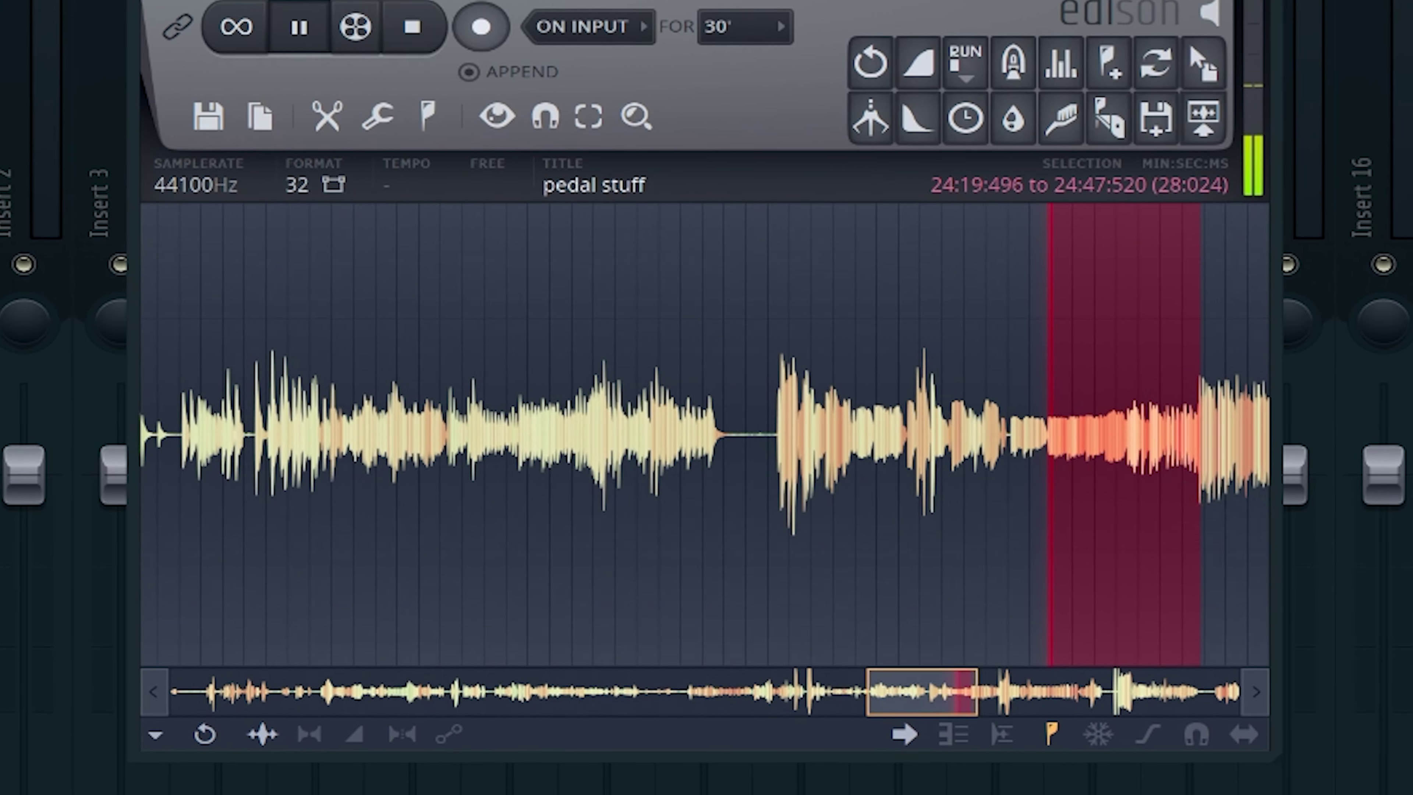
pyautogui.scroll(-3, 807, 428)
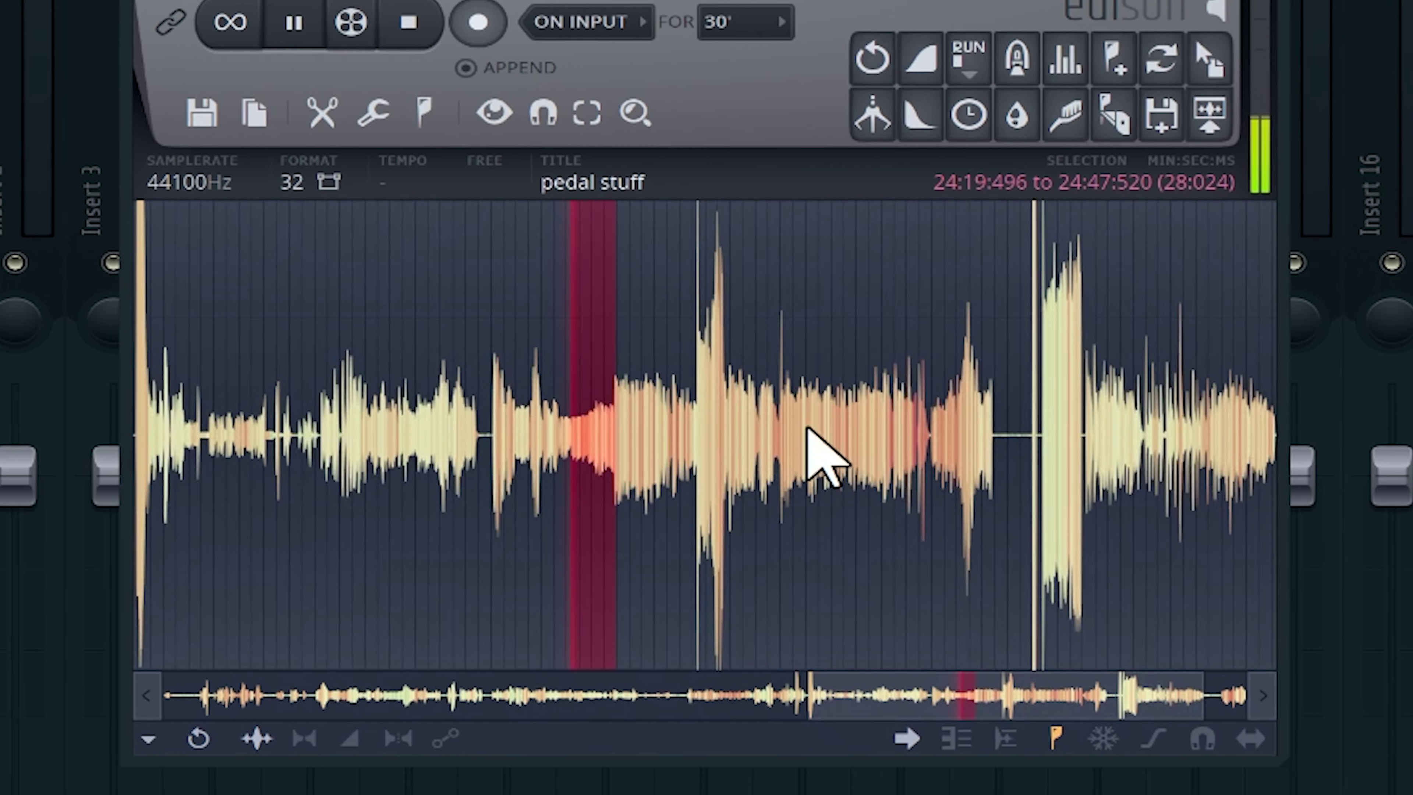
pyautogui.moveTo(790, 440); pyautogui.dragTo(1201, 460)
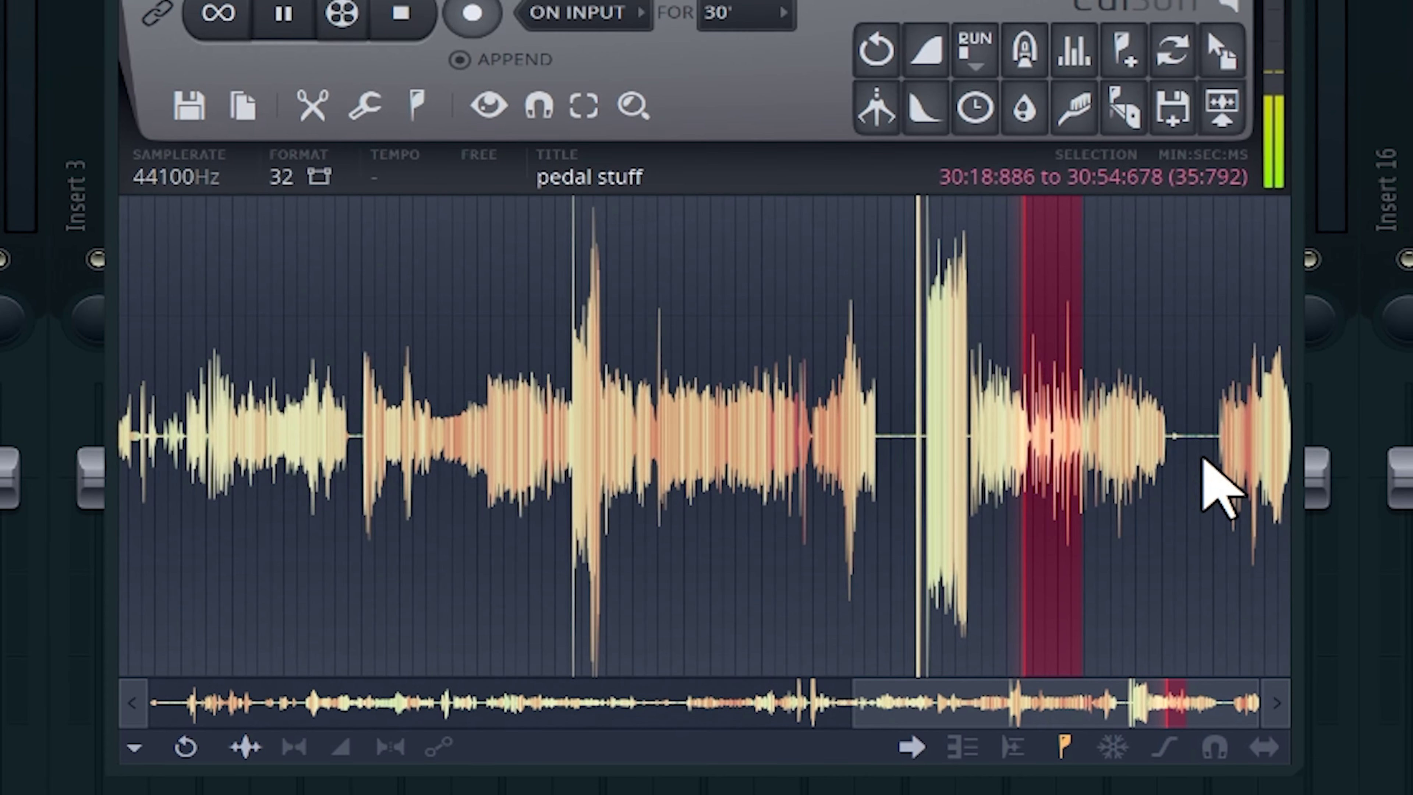
pyautogui.click(1240, 473)
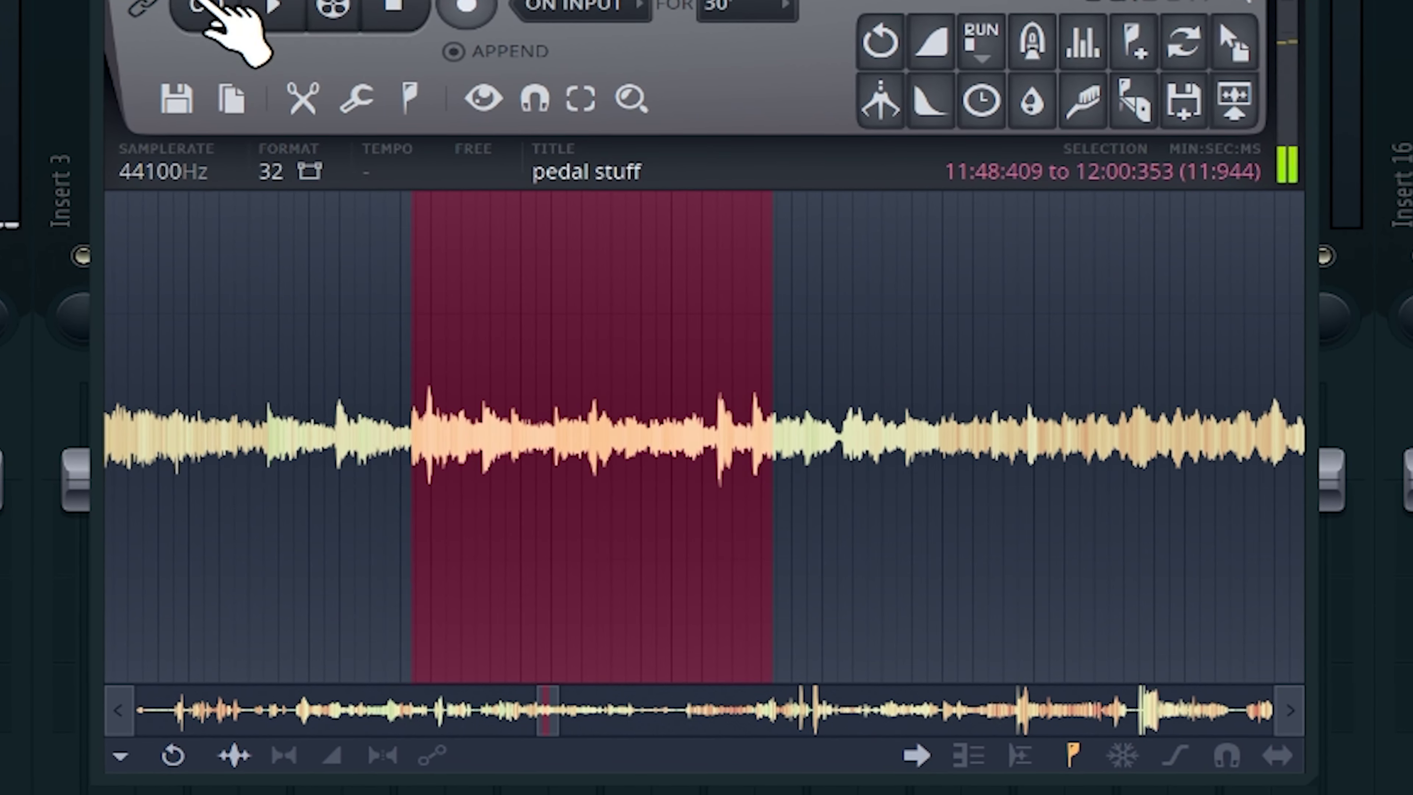
pyautogui.click(207, 5)
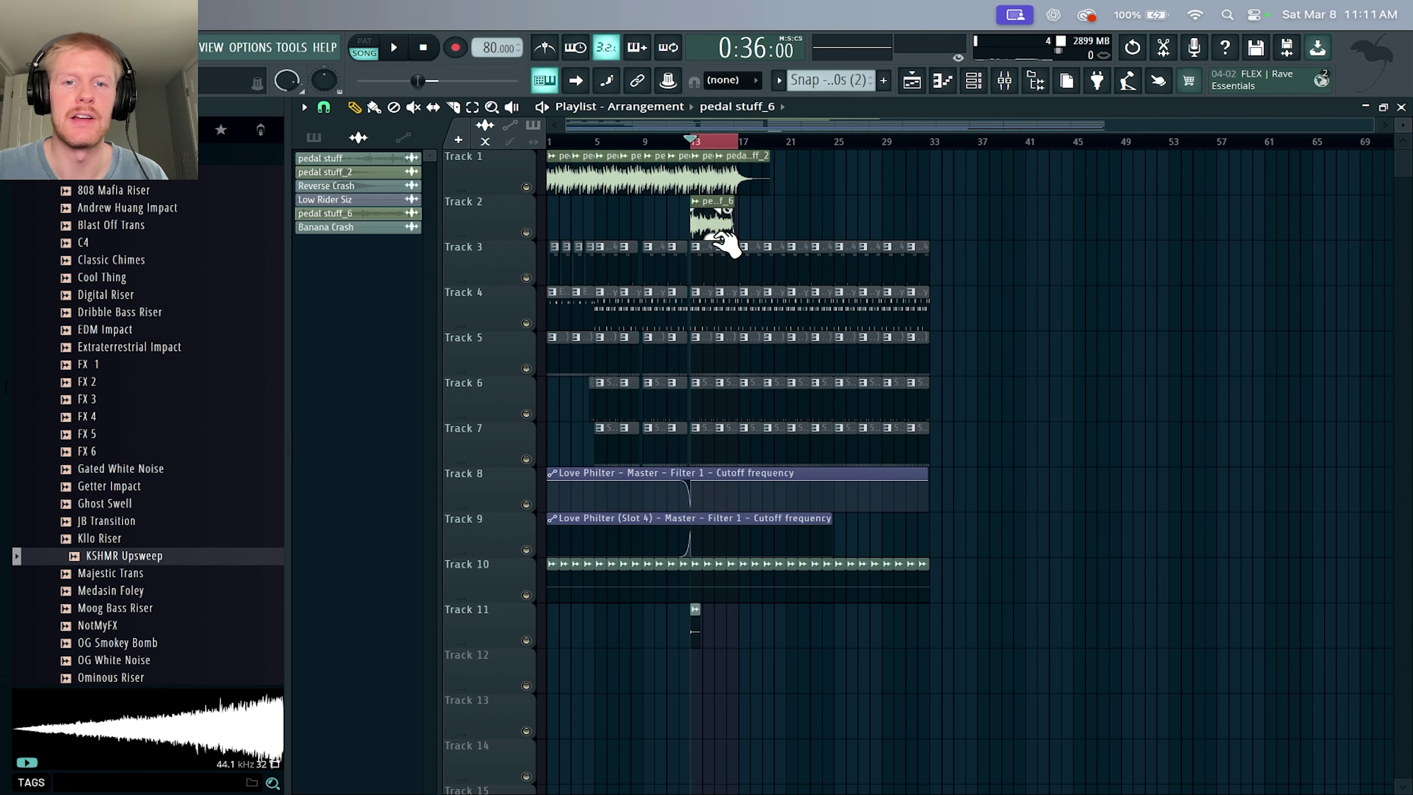
# Examine the filter automation in the arrangement and the settings of both Fruity Love Philter effects on the Master track.
pyautogui.scroll(6, 716, 203)
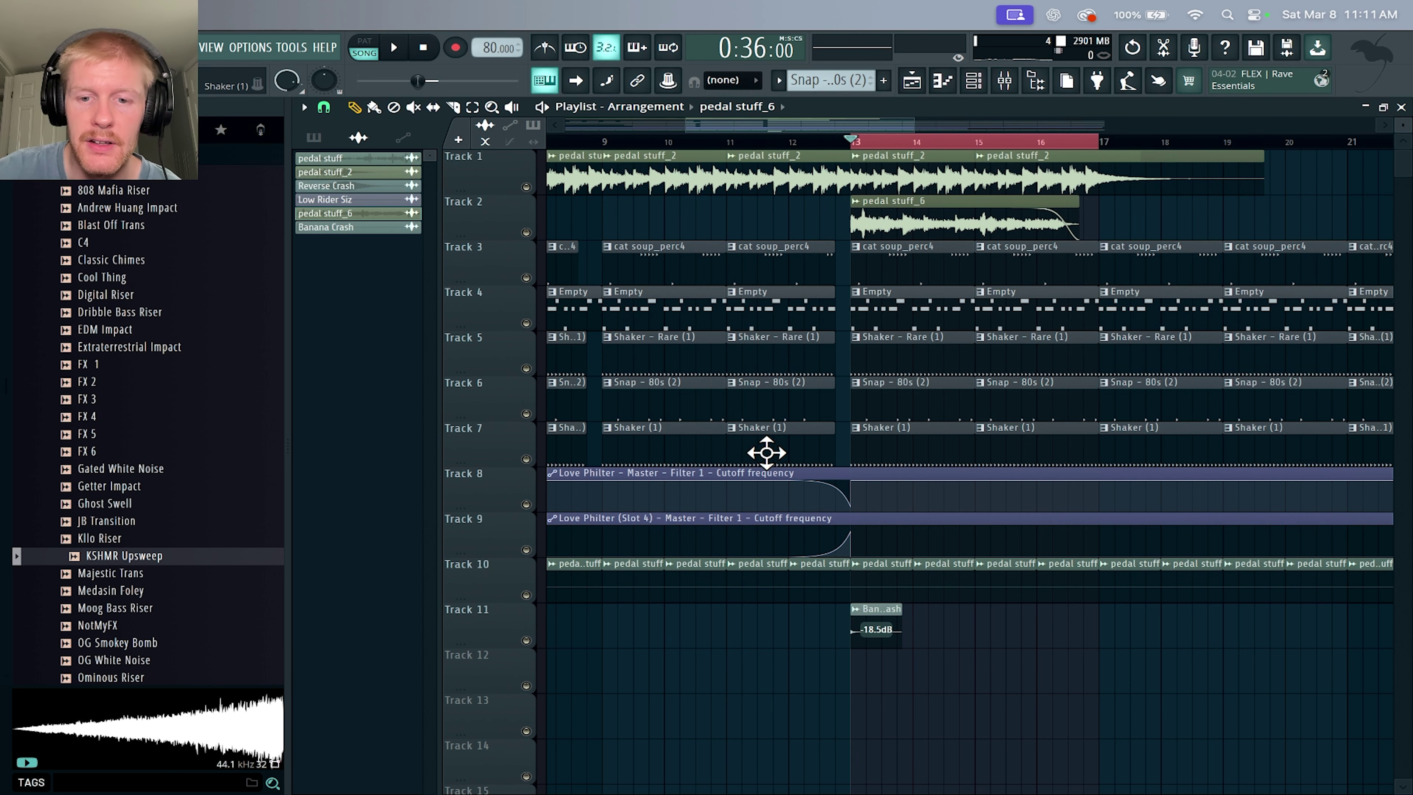
pyautogui.click(1011, 85)
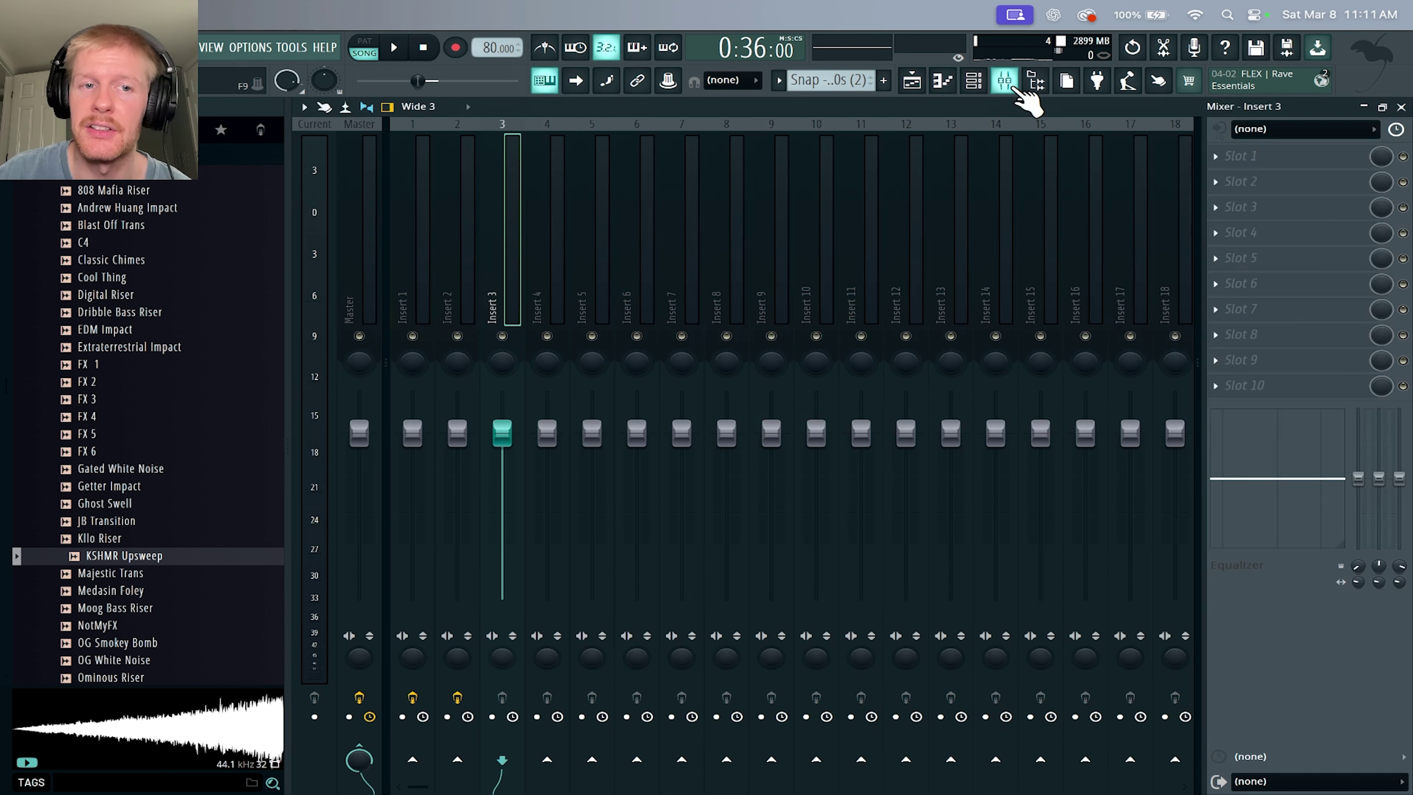
pyautogui.click(367, 262)
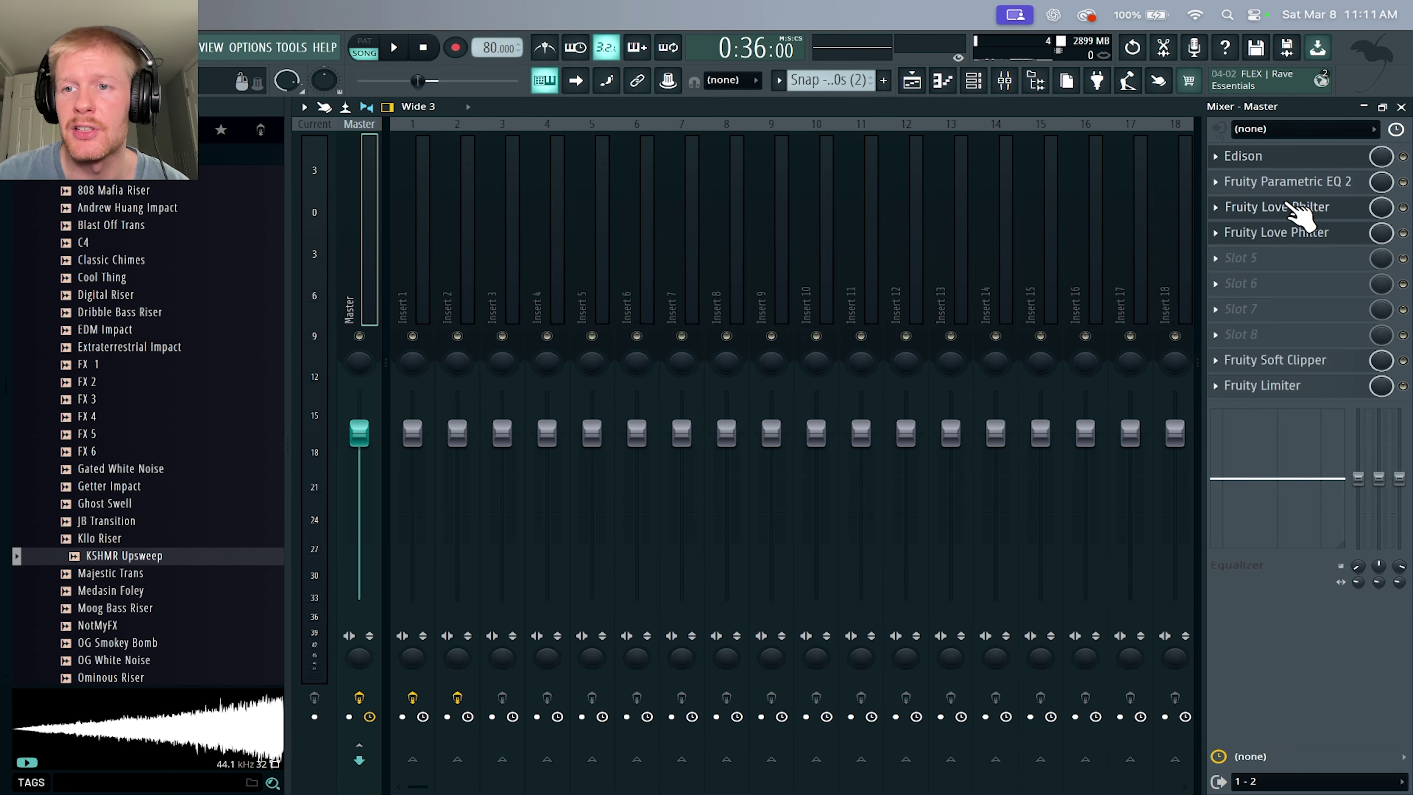
pyautogui.click(1289, 215)
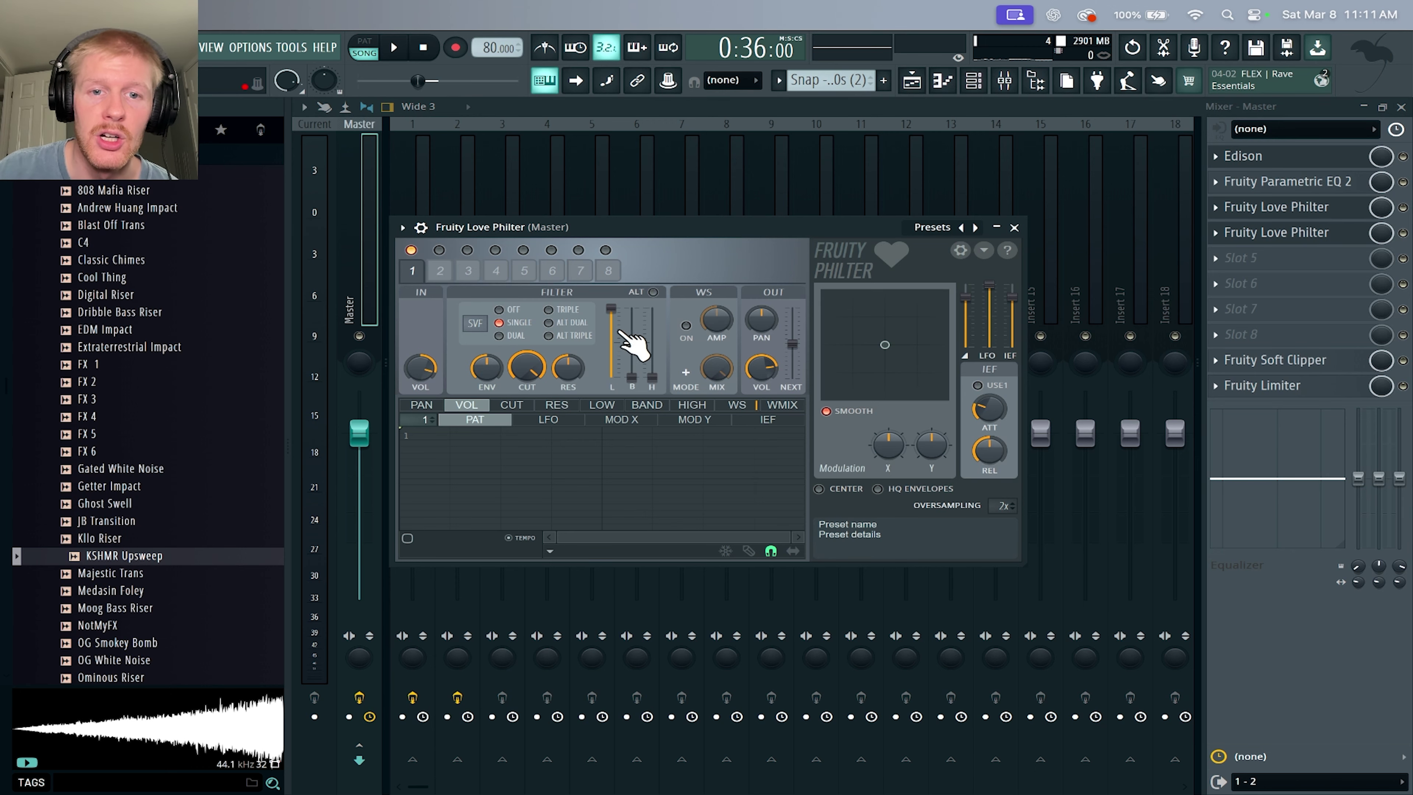
pyautogui.click(1332, 238)
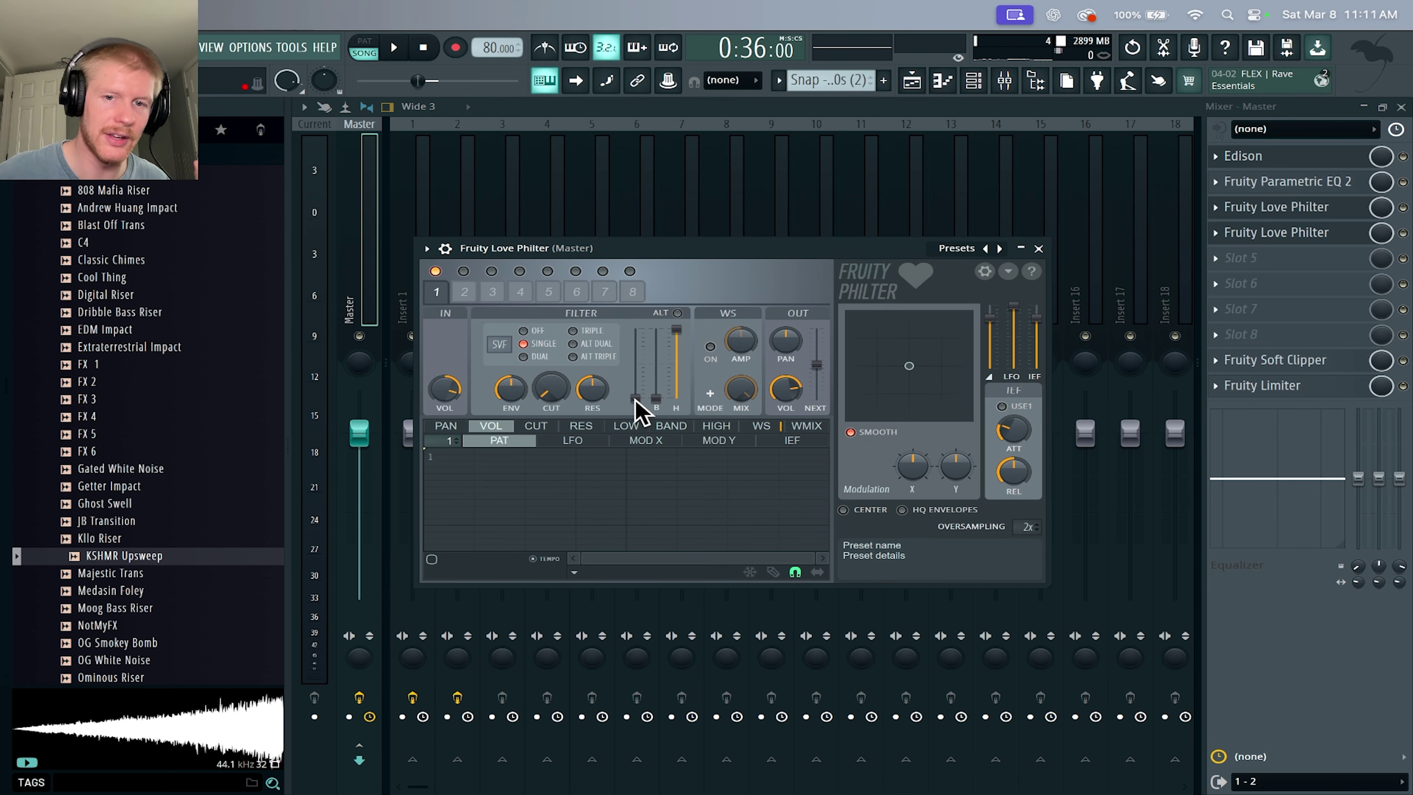
pyautogui.press('F5')
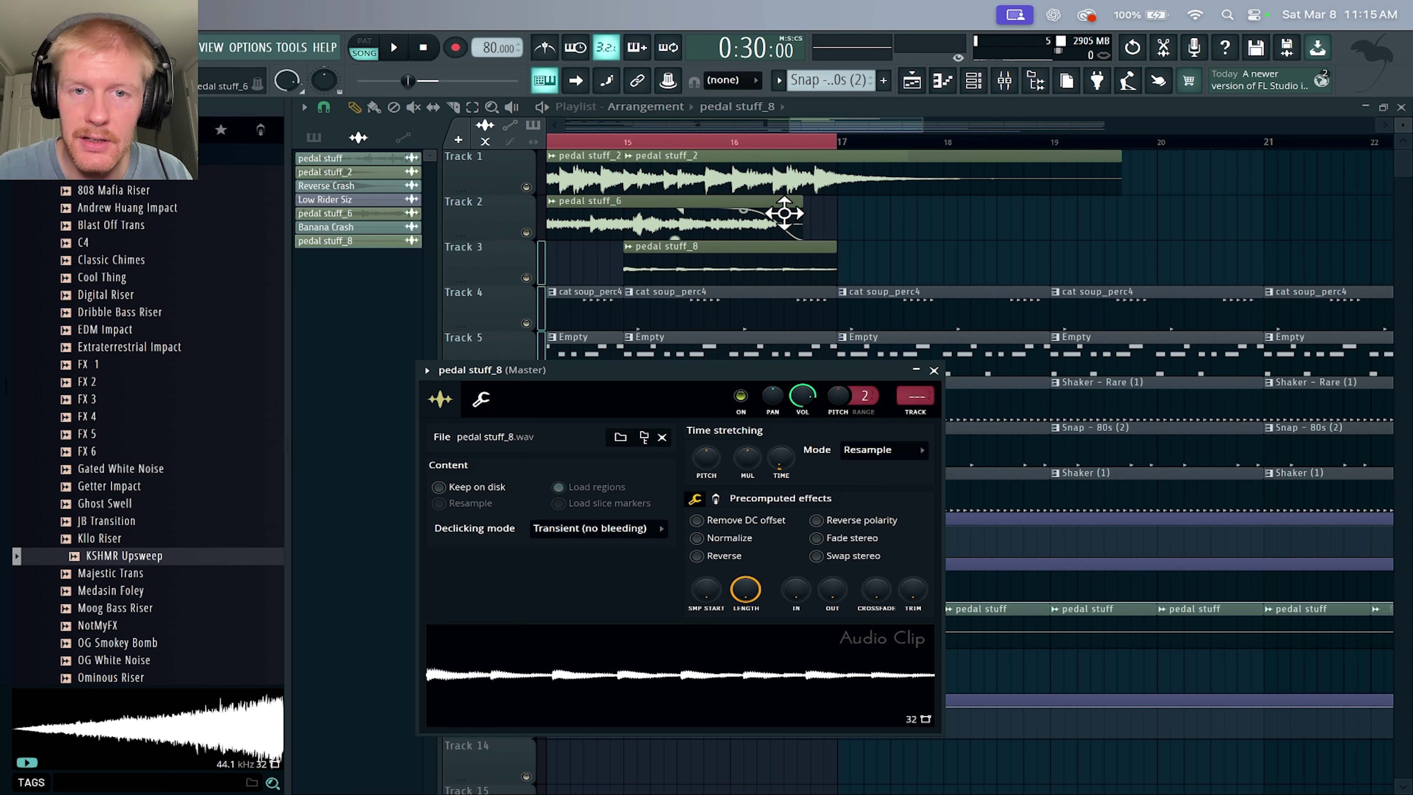
# Examine the pedal stuff_8 clip and the Fruity Reeverb 2 and Fruity Delay Bank settings on Insert 4.
pyautogui.click(637, 262)
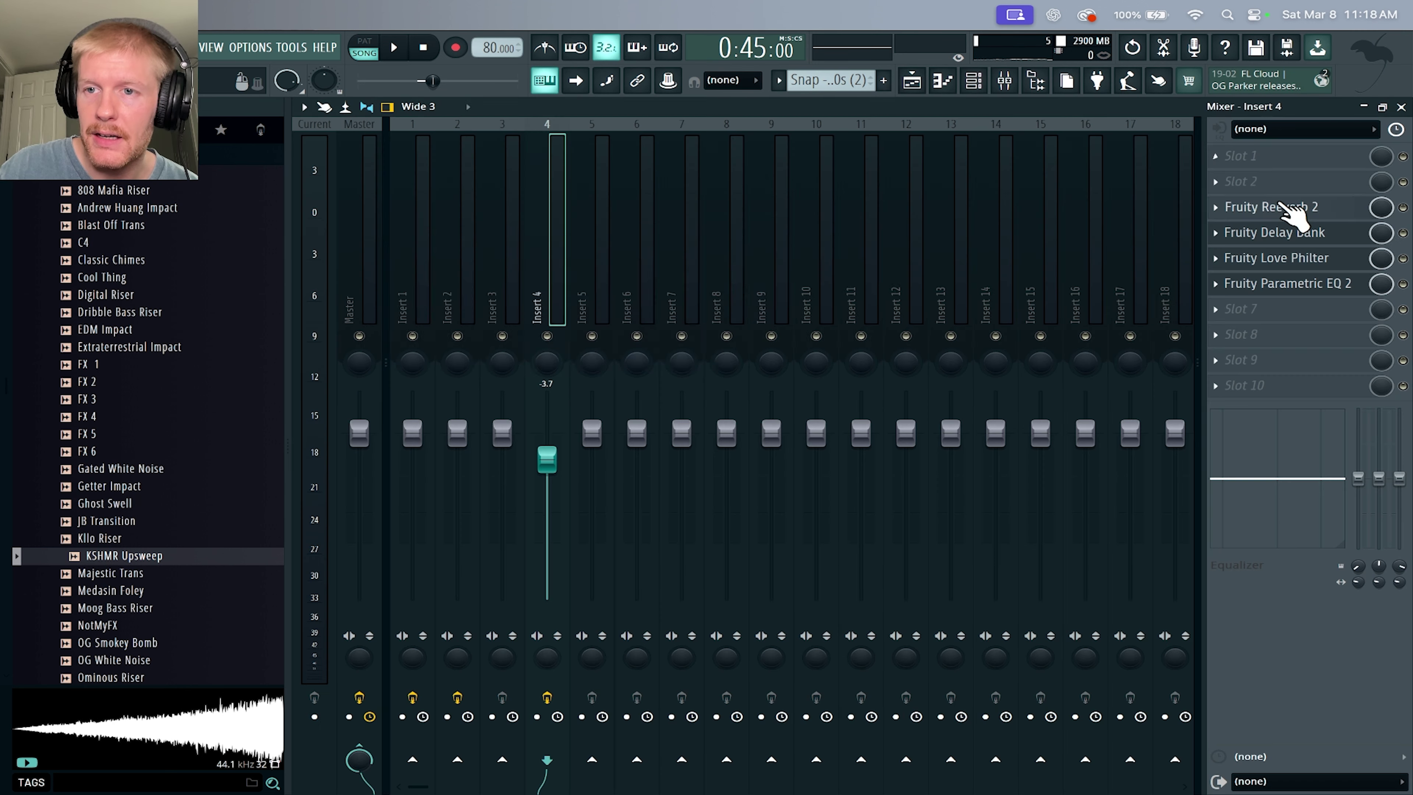
pyautogui.click(1262, 208)
pyautogui.click(1302, 238)
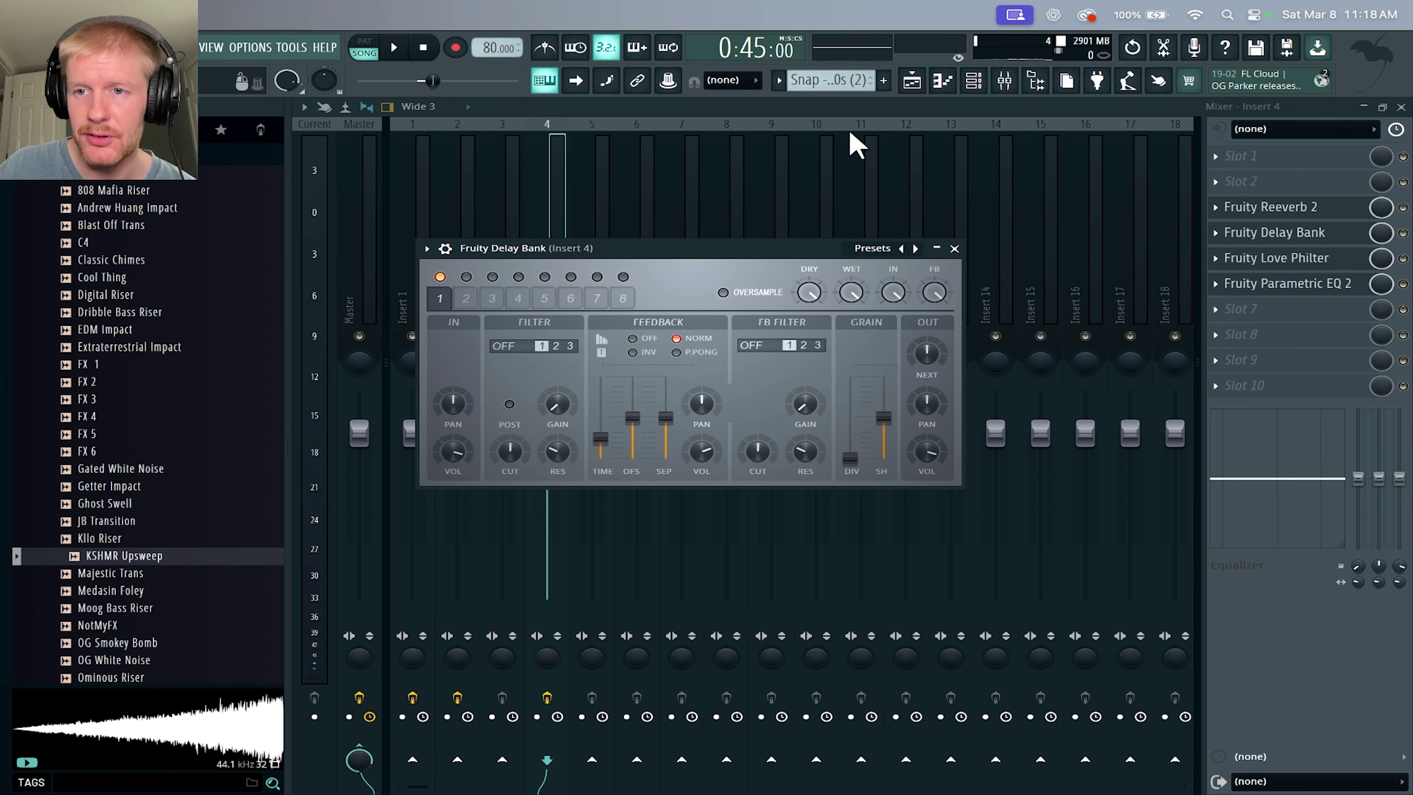
pyautogui.press('F5')
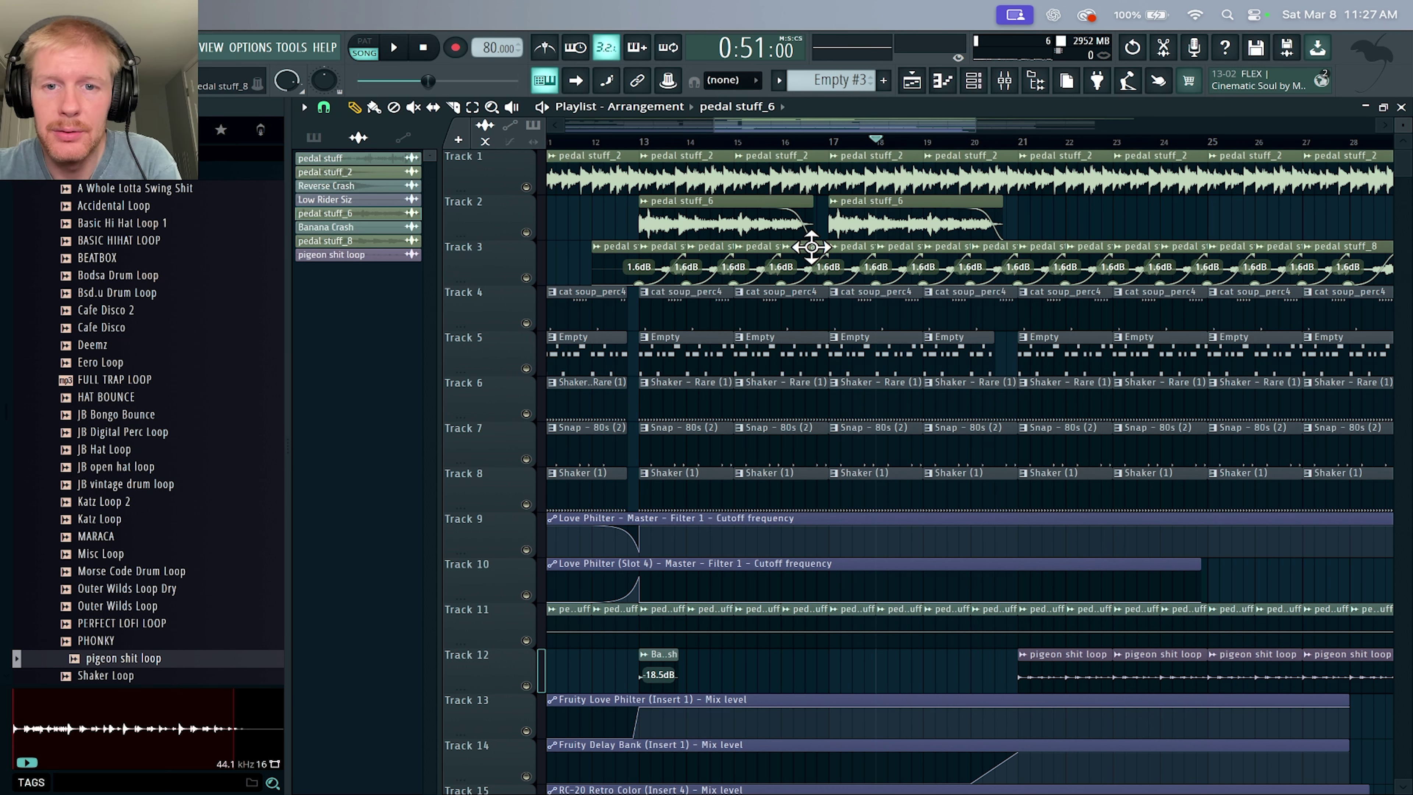
# Review the arrangement from bar 17 onwards and inspect the Fruity Delay Bank settings on Insert 1.
pyautogui.hscroll(5, 940, 245)
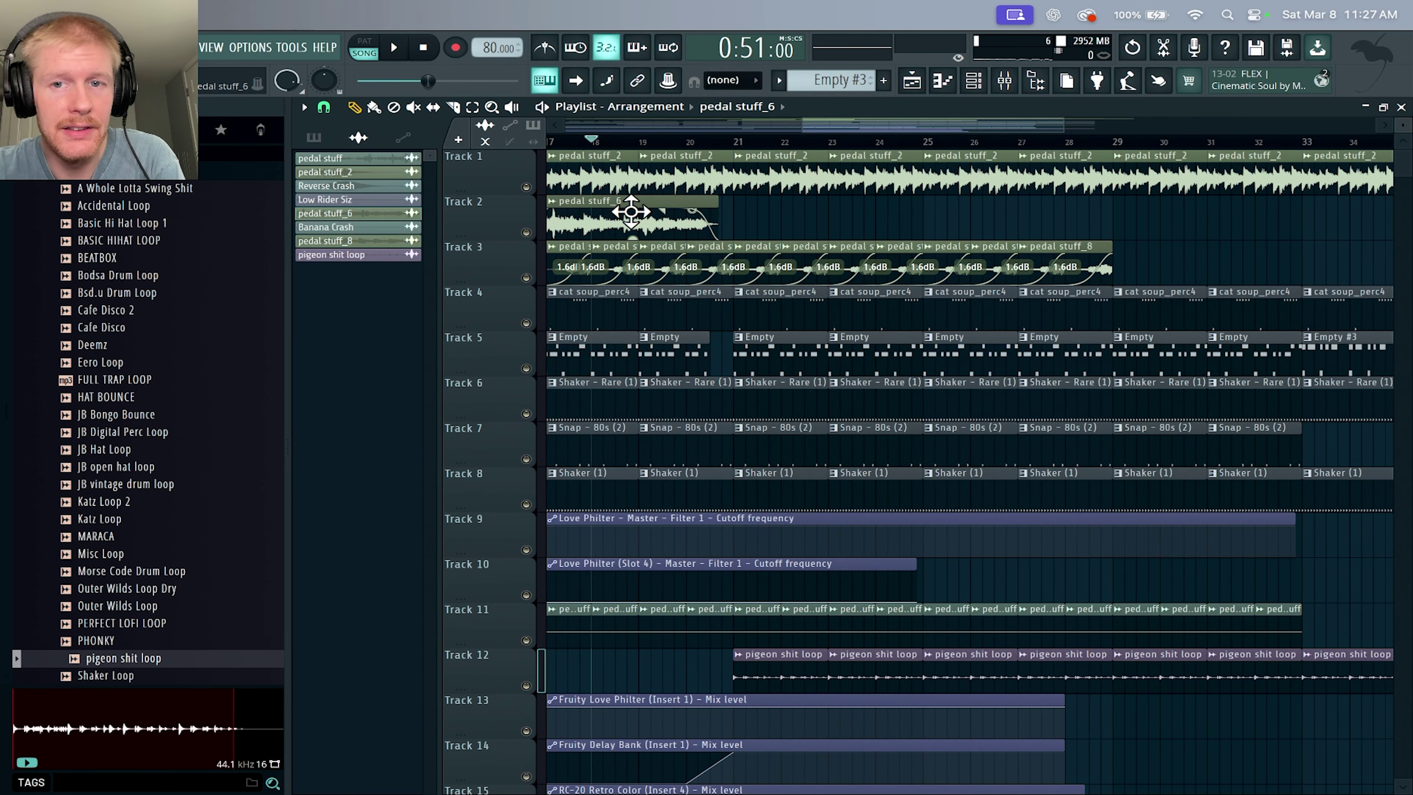
pyautogui.click(1009, 88)
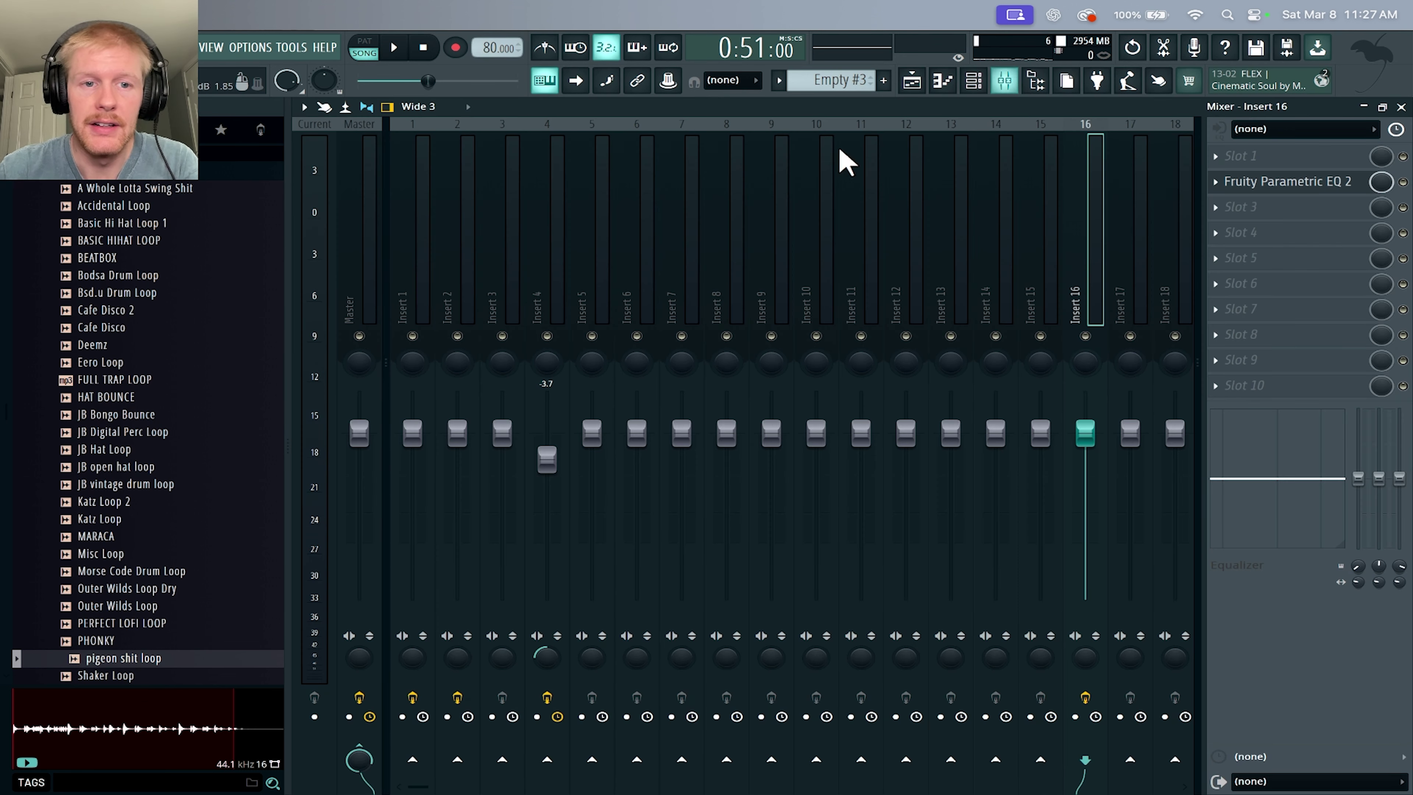
pyautogui.click(489, 274)
pyautogui.click(435, 275)
pyautogui.click(412, 267)
pyautogui.click(1346, 233)
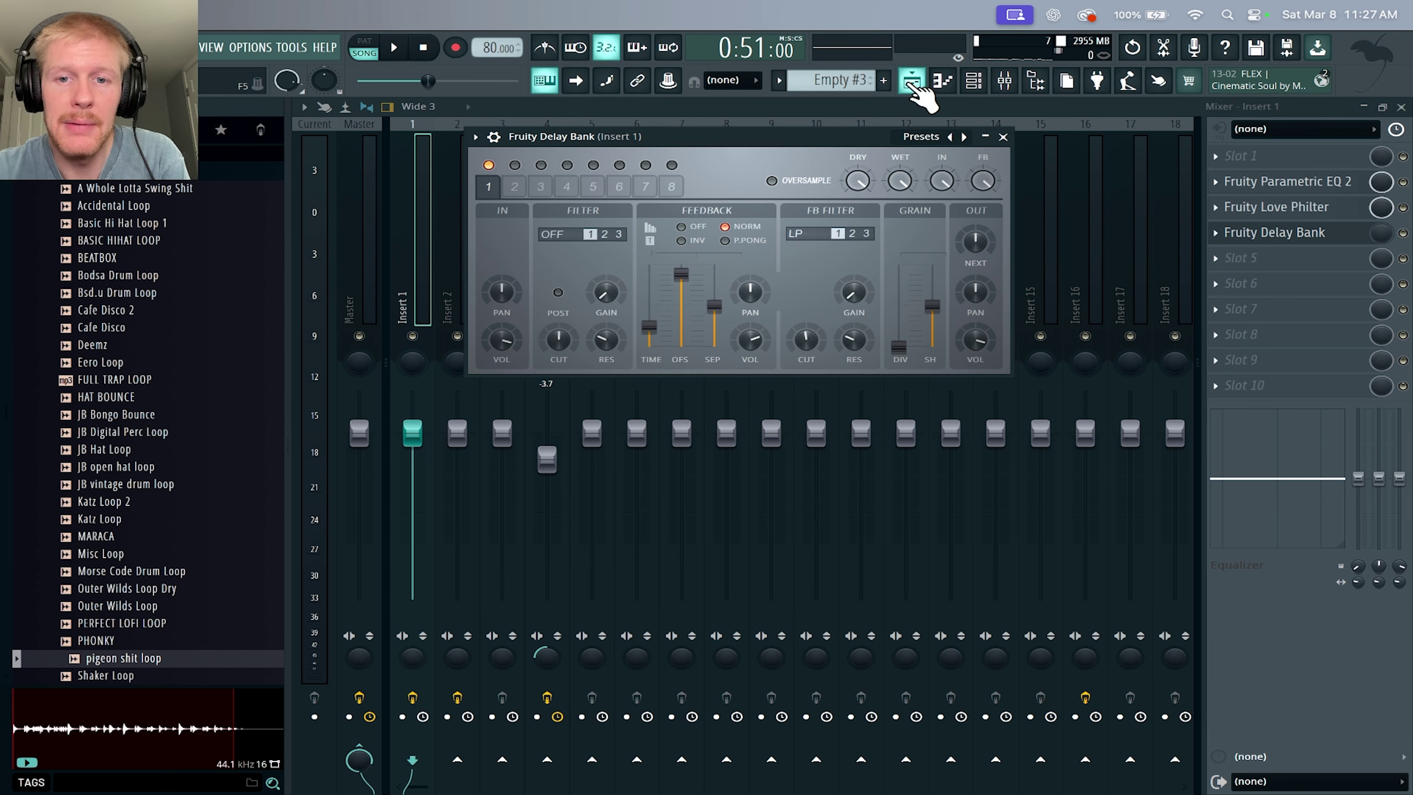
pyautogui.press('Escape')
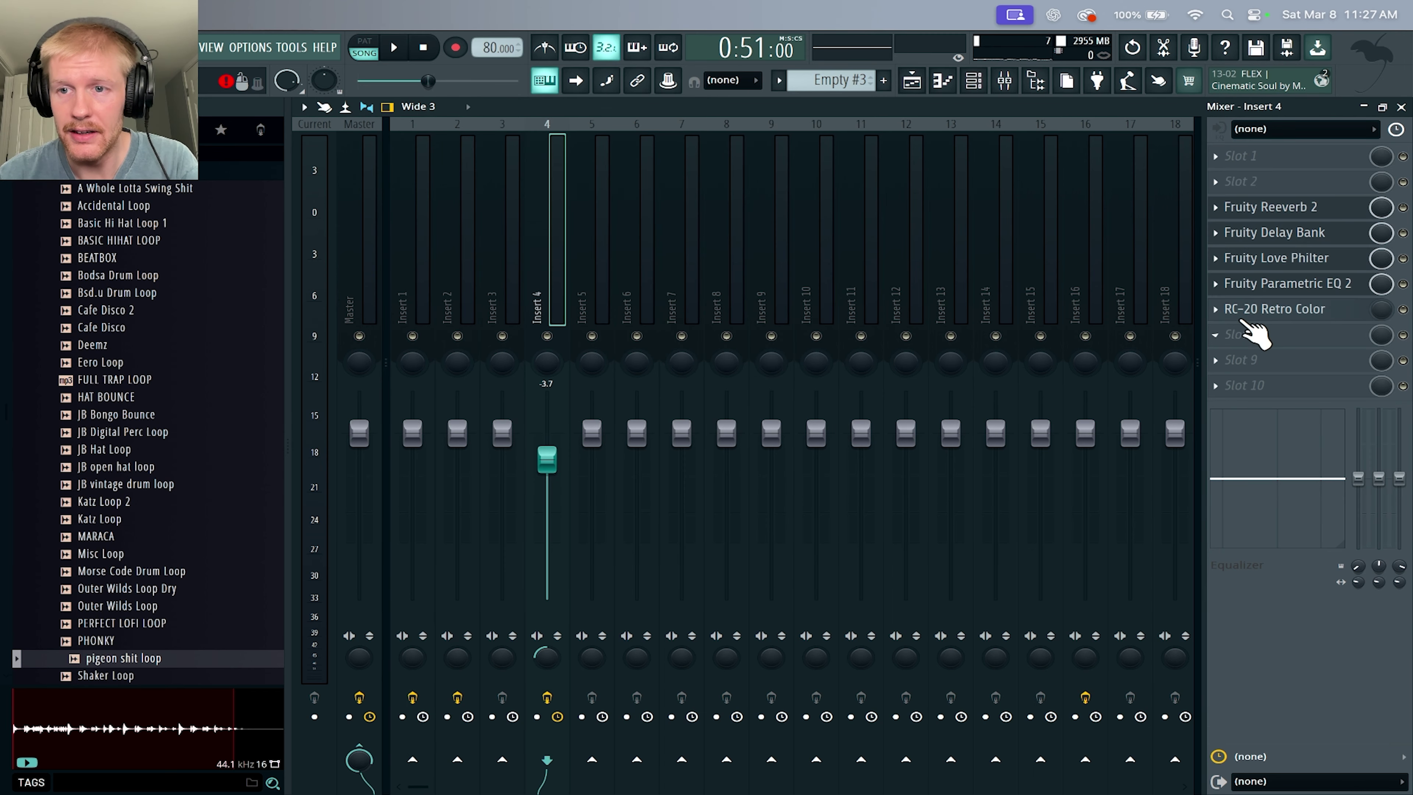
# Inspect the RC-20 Retro Color settings on Insert 4 and return to the arrangement.
pyautogui.click(1281, 313)
pyautogui.moveTo(885, 429); pyautogui.dragTo(900, 196)
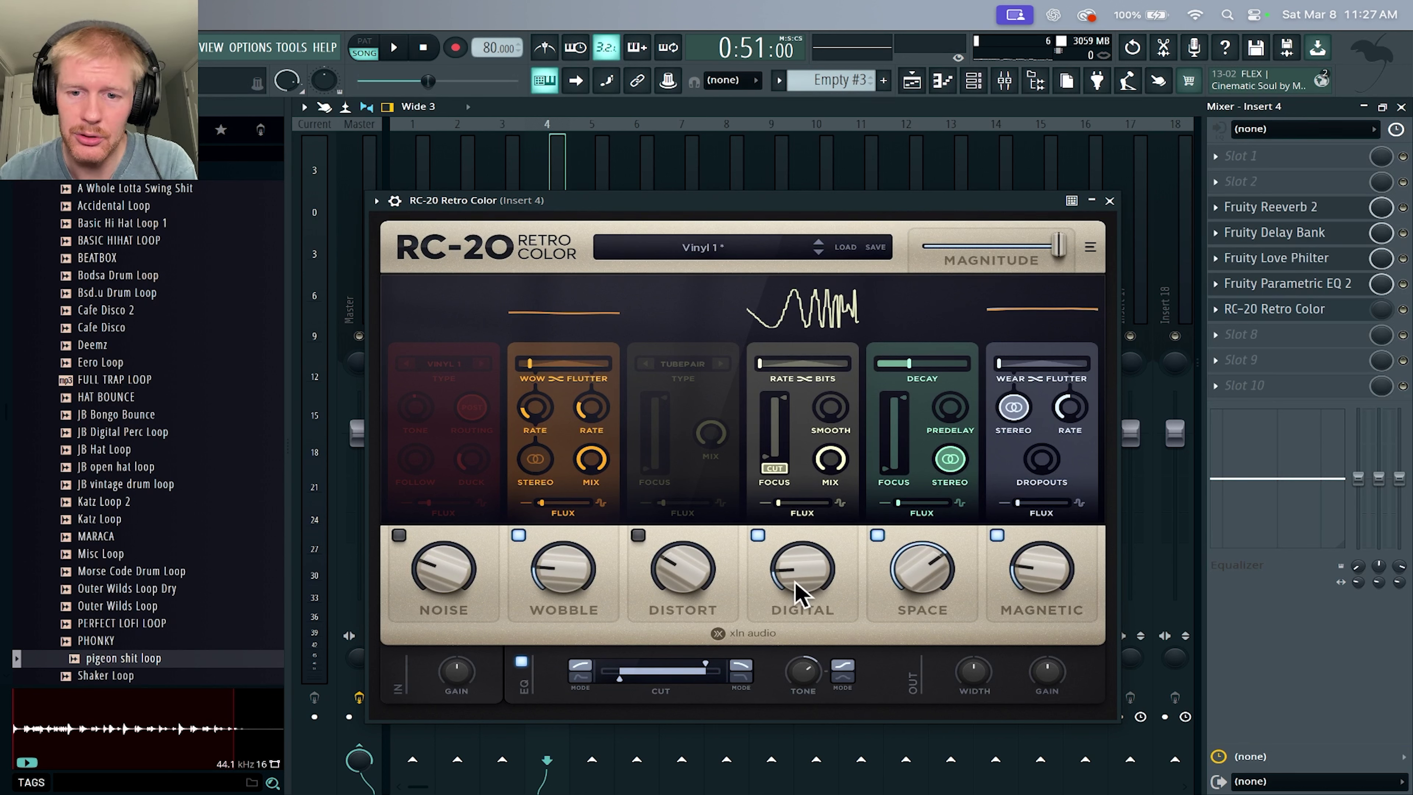
pyautogui.click(928, 76)
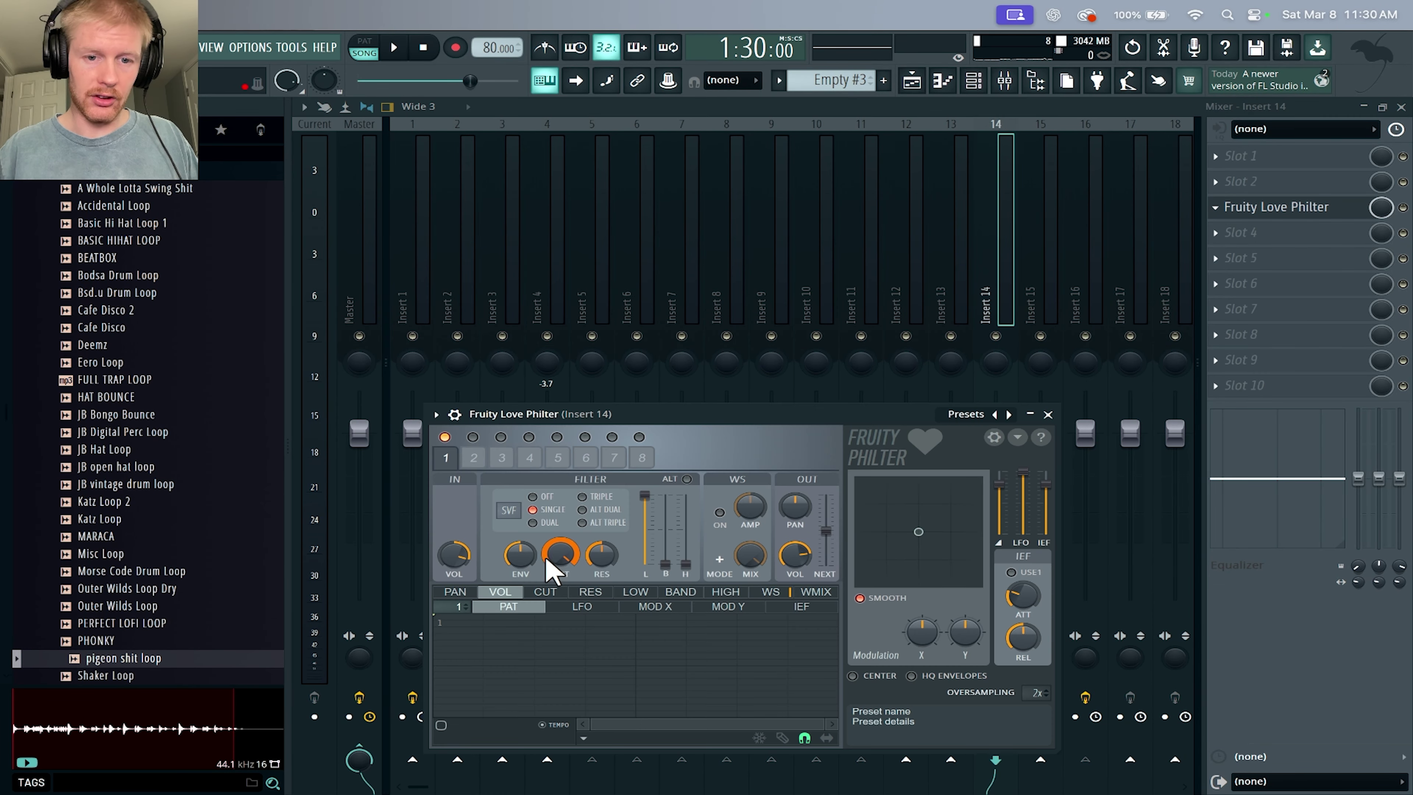
pyautogui.click(642, 640)
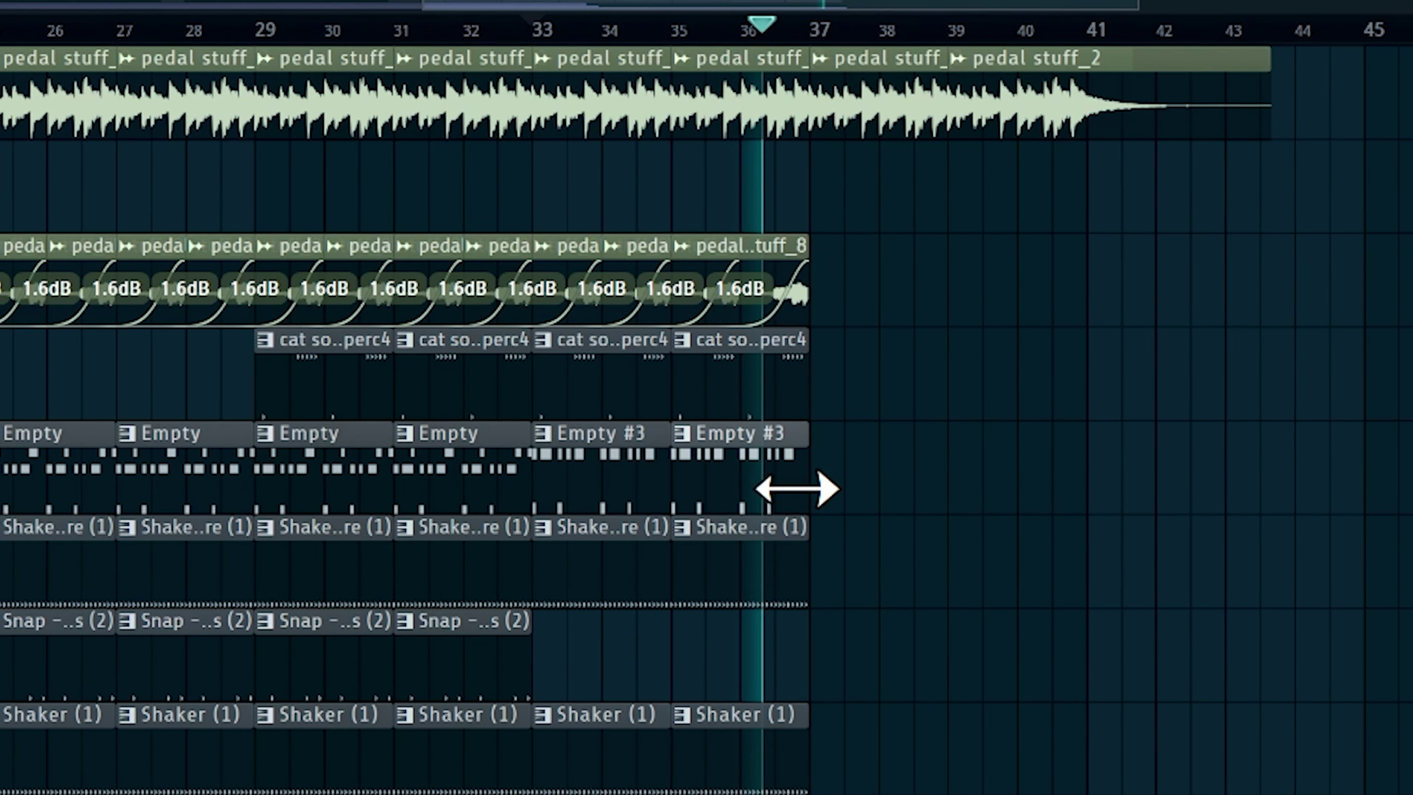
pyautogui.click(828, 487)
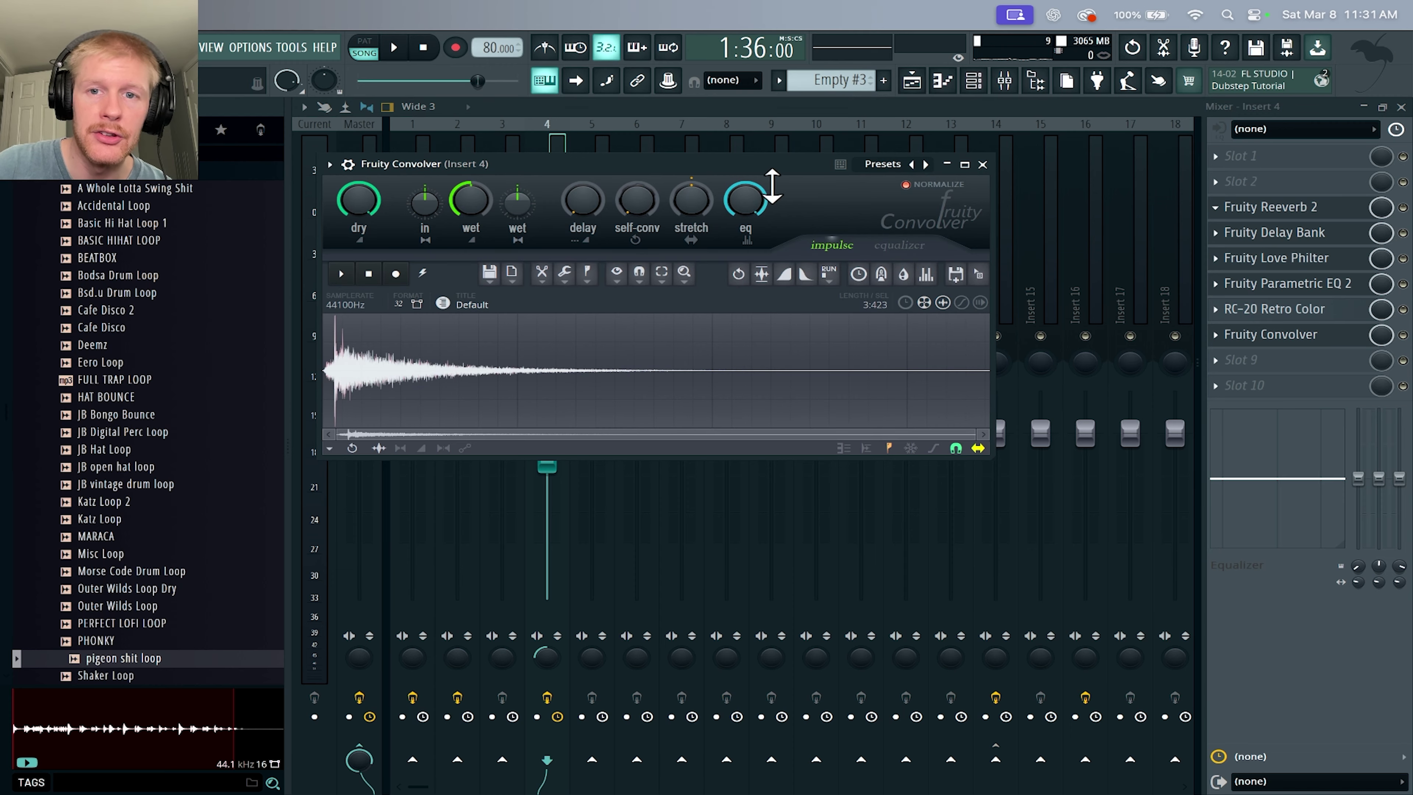
# Load the Evnt - Cathedral (Smooth) preset in Fruity Convolver on Insert 4 and create an automation clip for the effect's mix level.
pyautogui.click(884, 166)
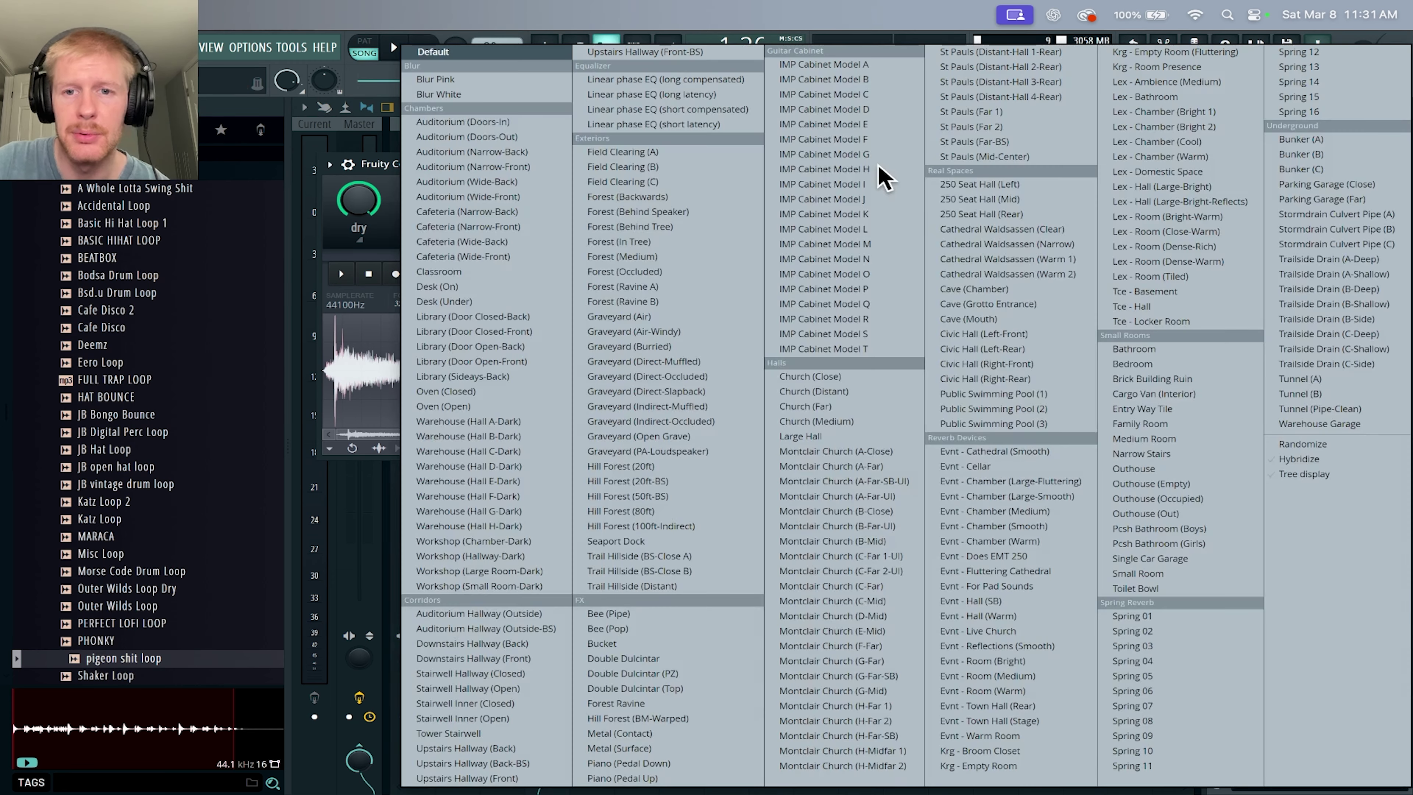
pyautogui.click(1043, 452)
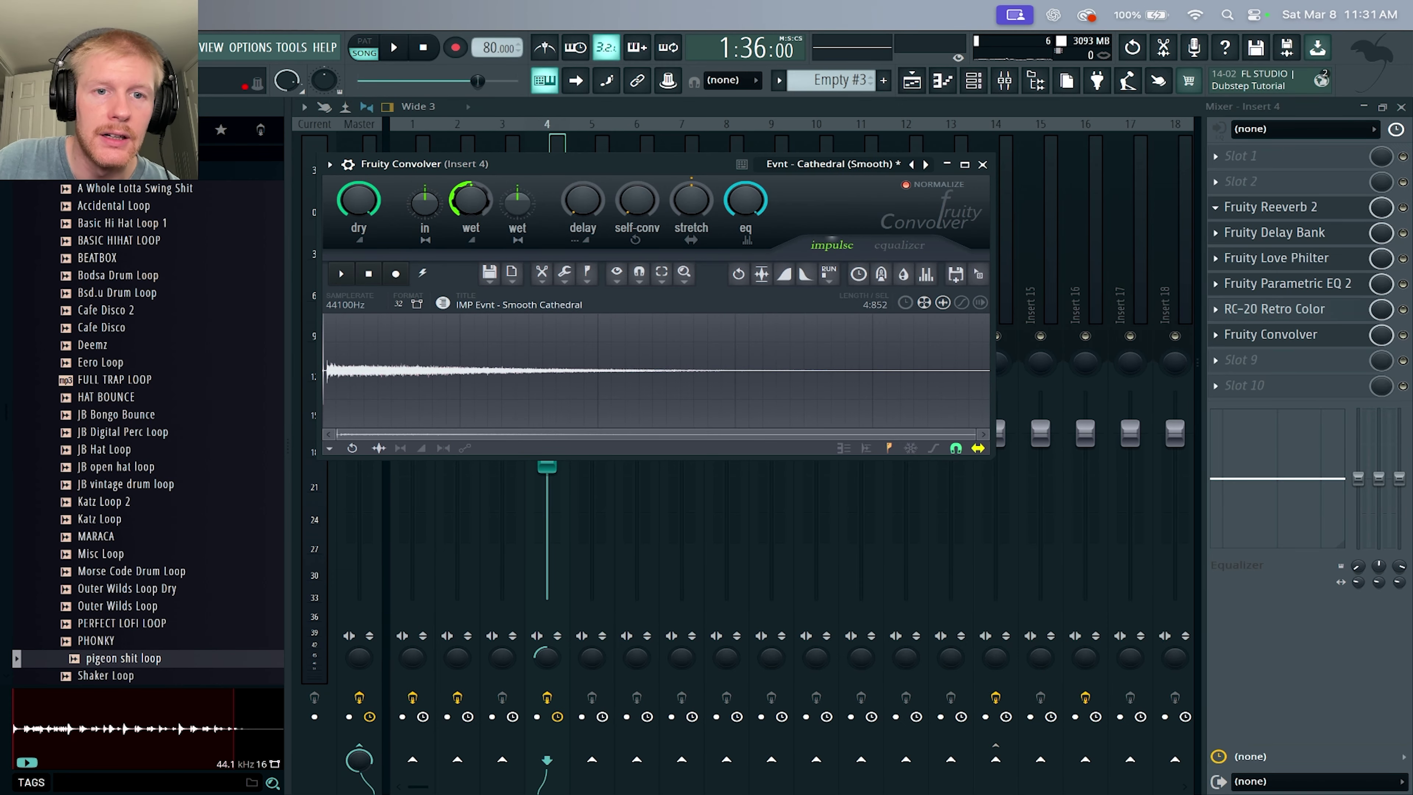
pyautogui.rightClick(1383, 341)
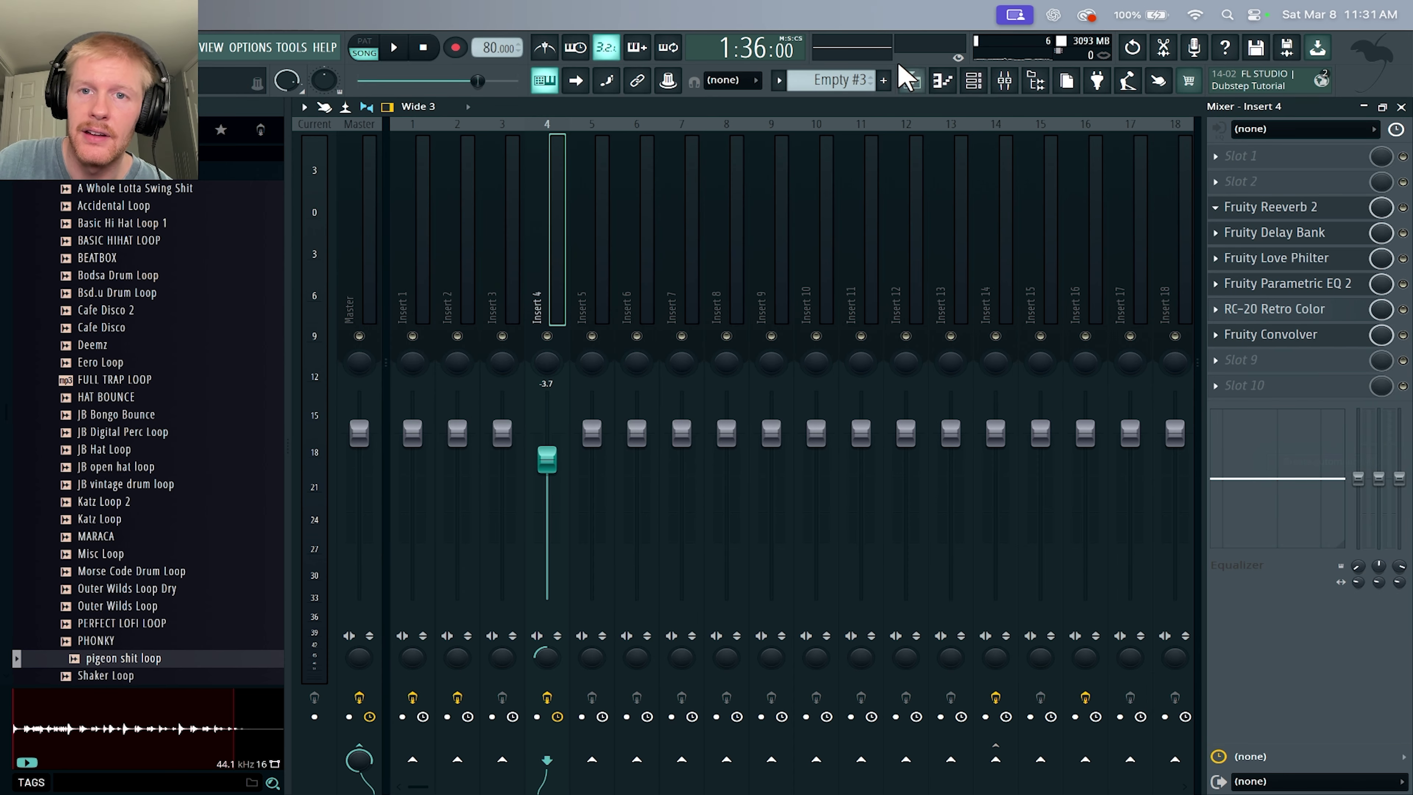
pyautogui.click(907, 77)
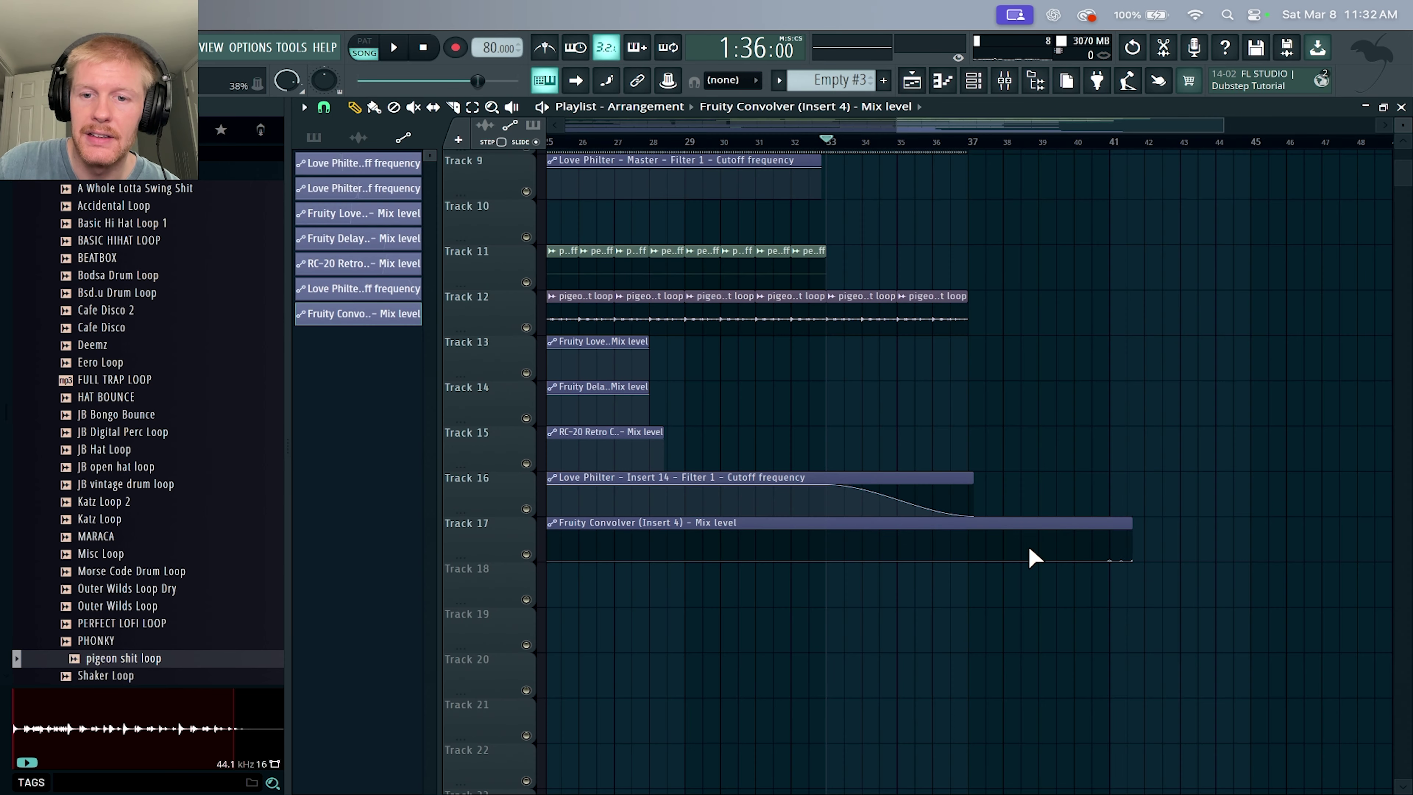
pyautogui.scroll(7, 938, 494)
pyautogui.hscroll(4, 974, 476)
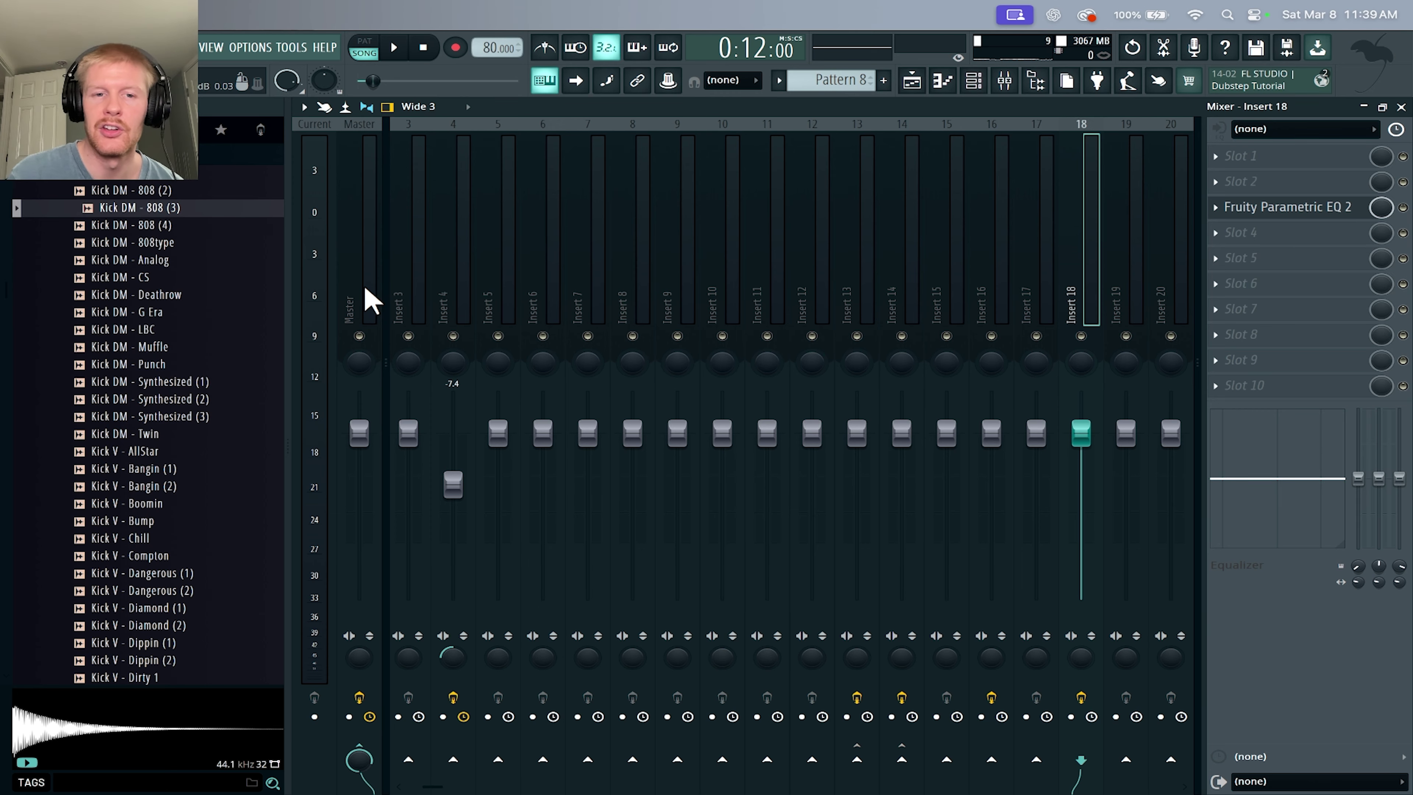
# Return to the arrangement and examine the Banana Crash and Pattern 8 clips from bar 13 on tracks 12 and 13.
pyautogui.click(921, 83)
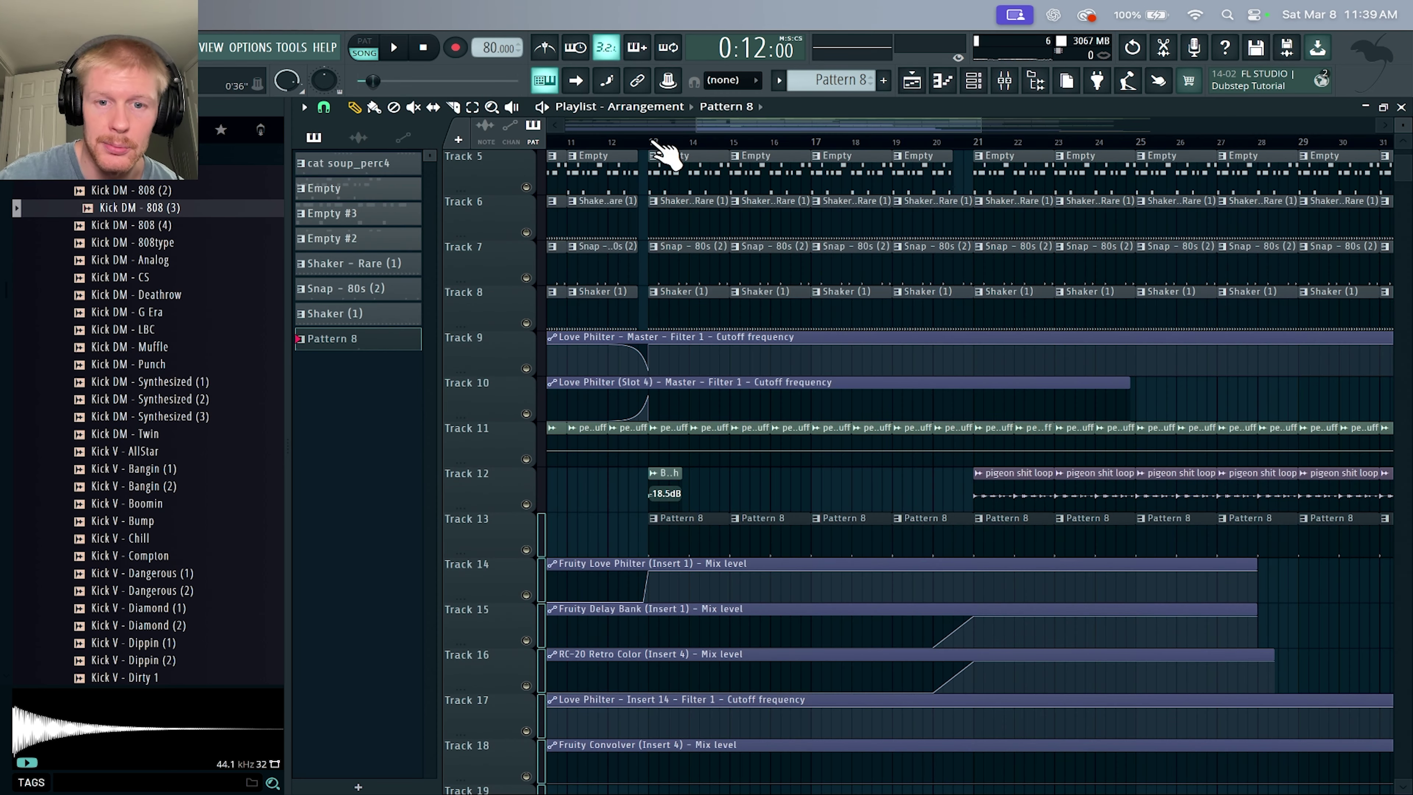
pyautogui.scroll(4, 654, 143)
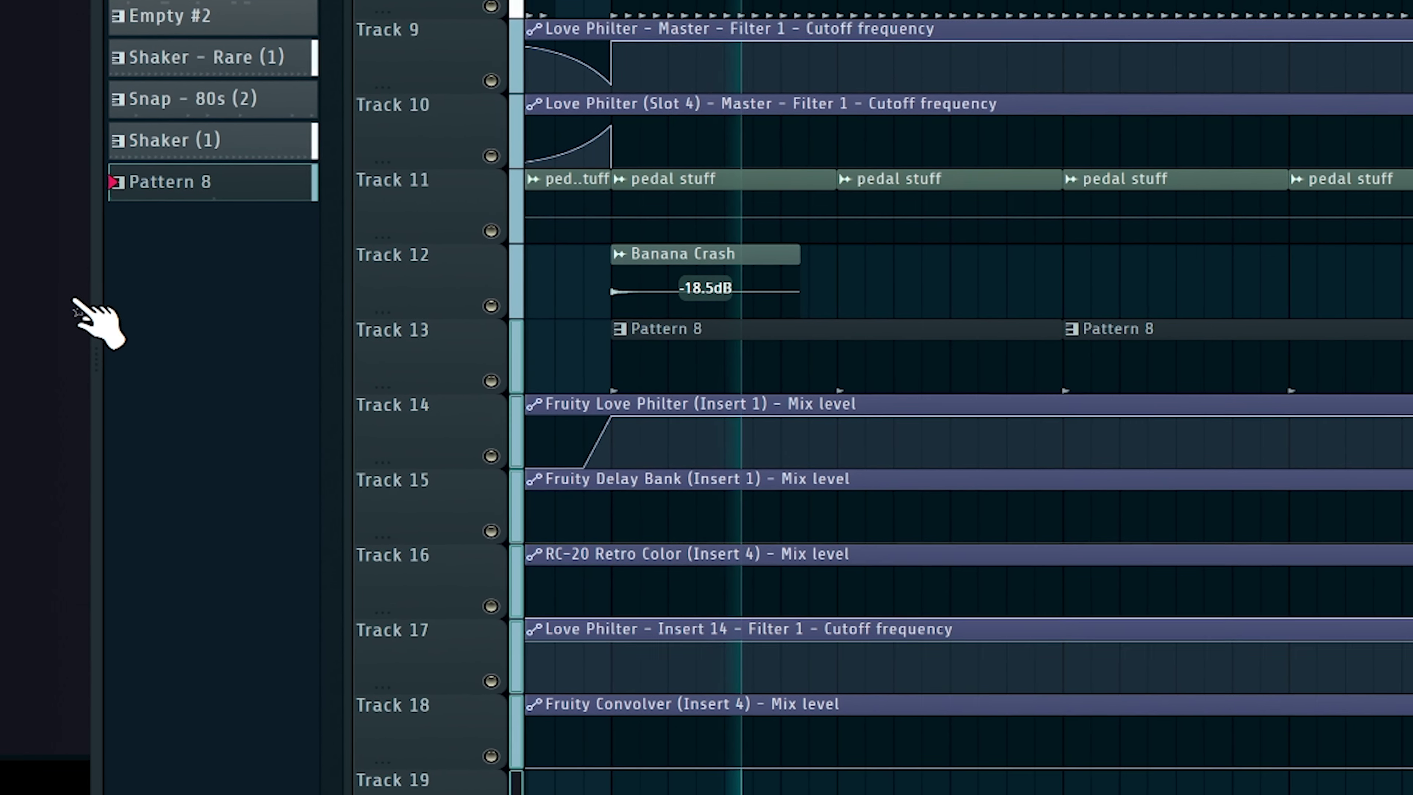